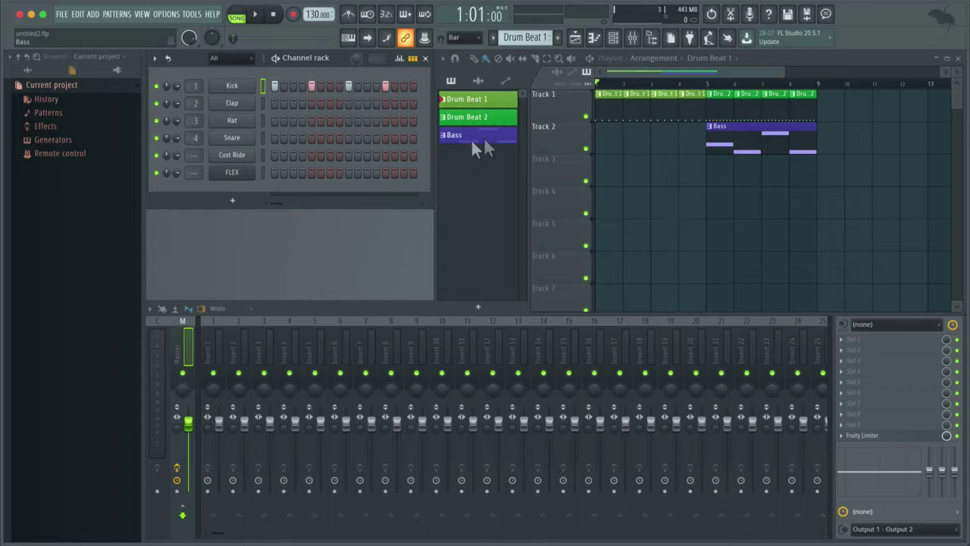
Step: Show the piano roll and hide it again, twice
left_click(595, 38)
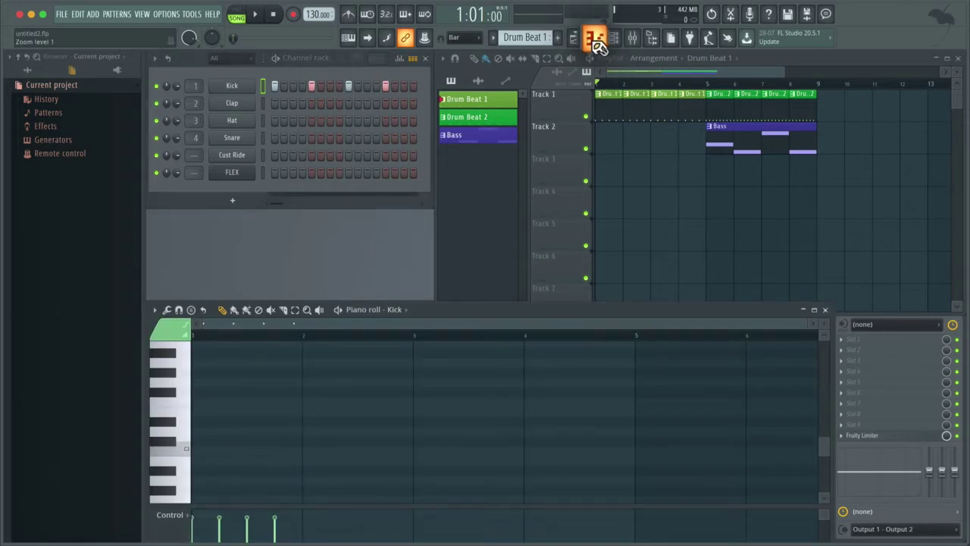
left_click(596, 40)
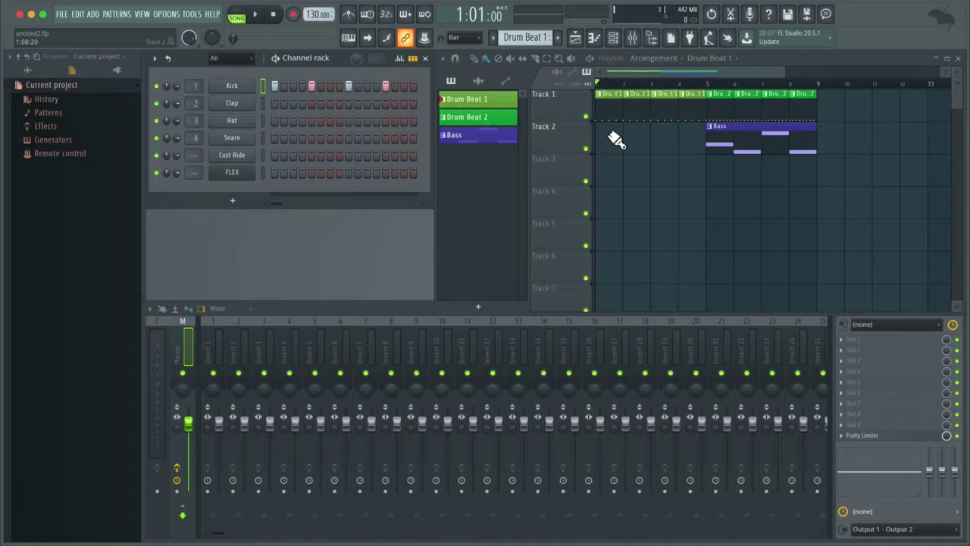
key("F7")
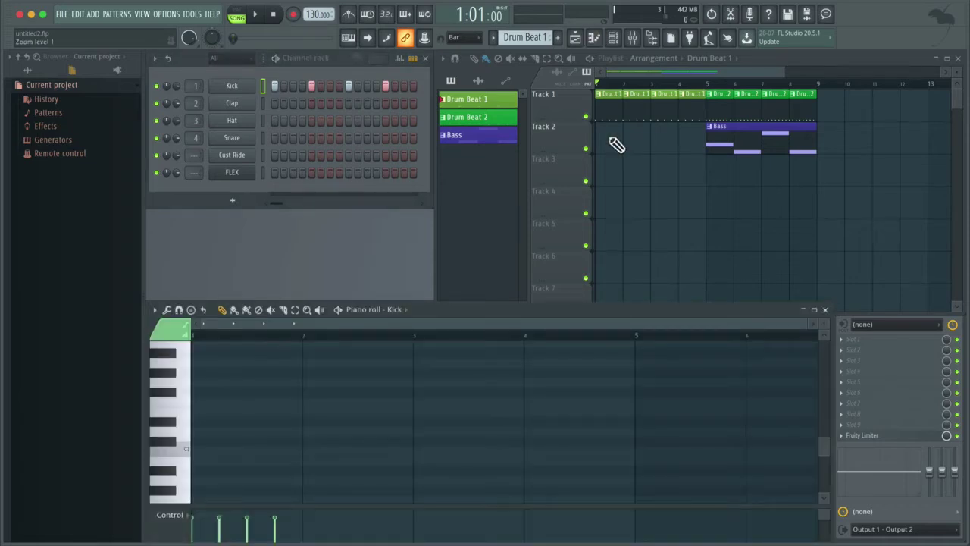
key("F7")
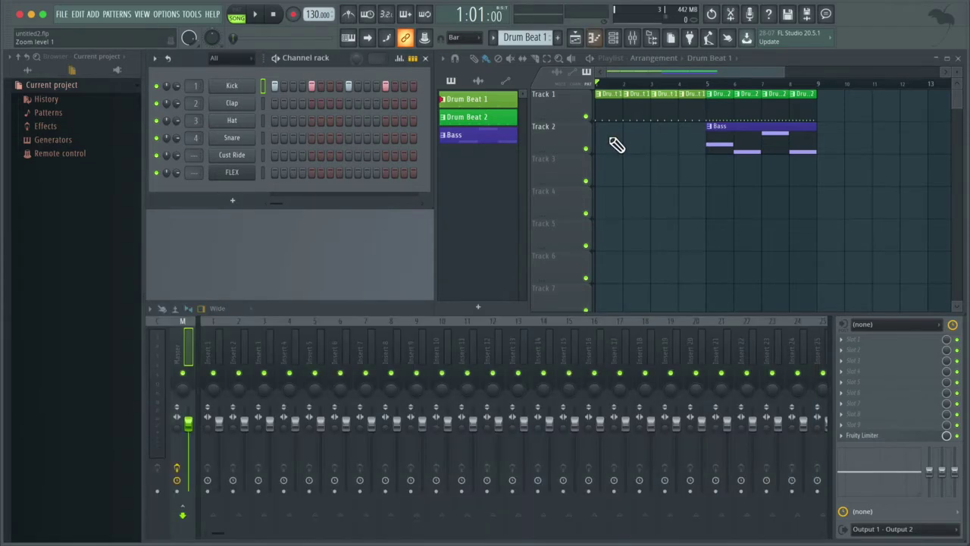
Step: Select the Bass pattern and briefly view the FLEX channel's notes in the piano roll
left_click(491, 138)
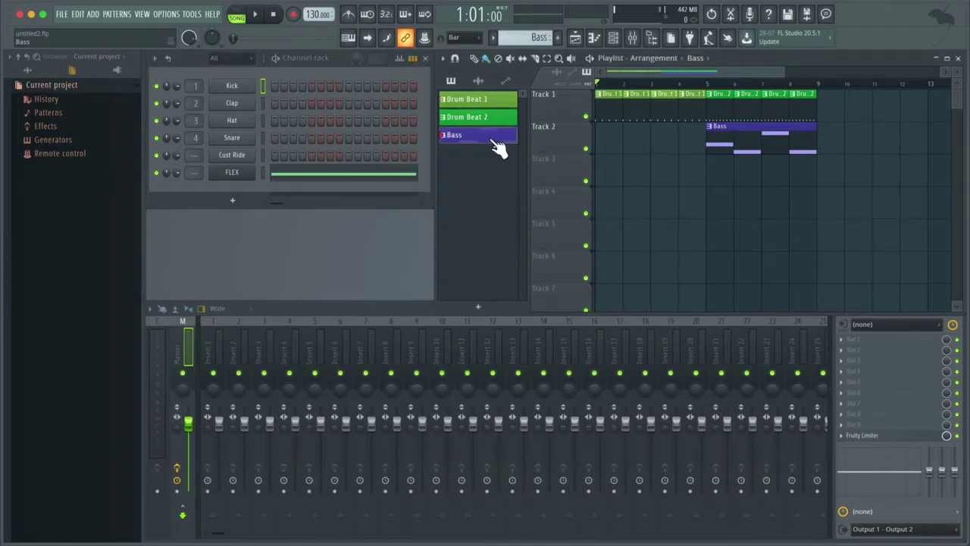
left_click(376, 177)
left_click(381, 181)
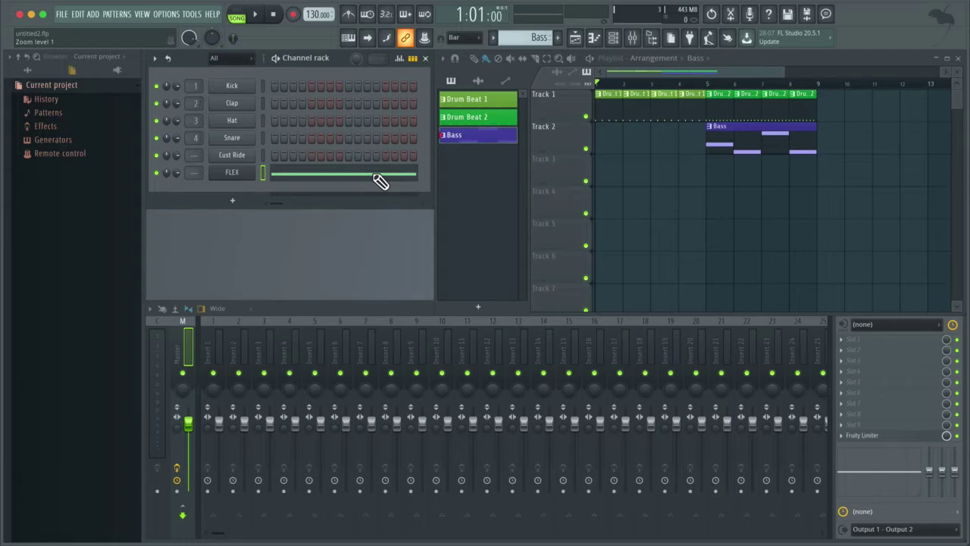
Step: Create a new pattern named Chords, colour it magenta, and make it the active pattern
left_click(558, 40)
type("Chords")
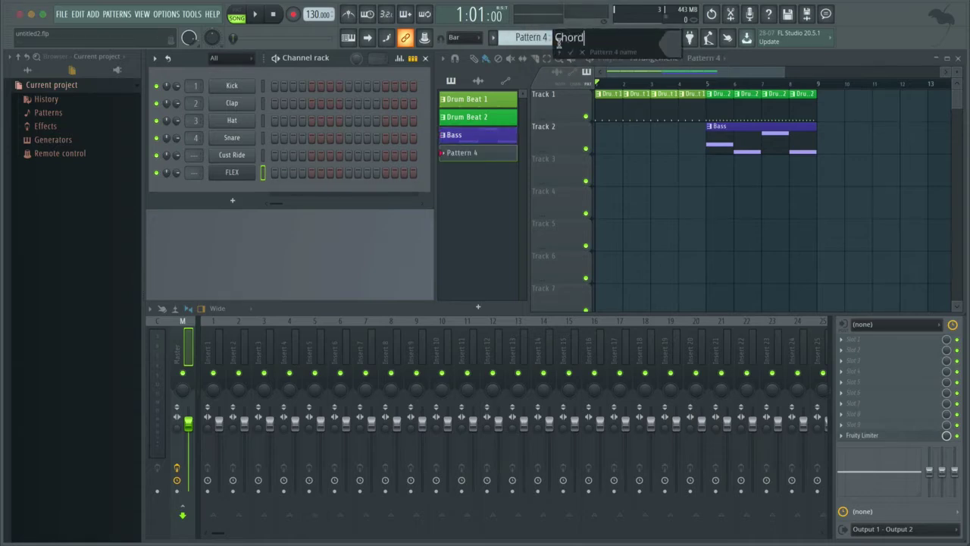
left_click(671, 44)
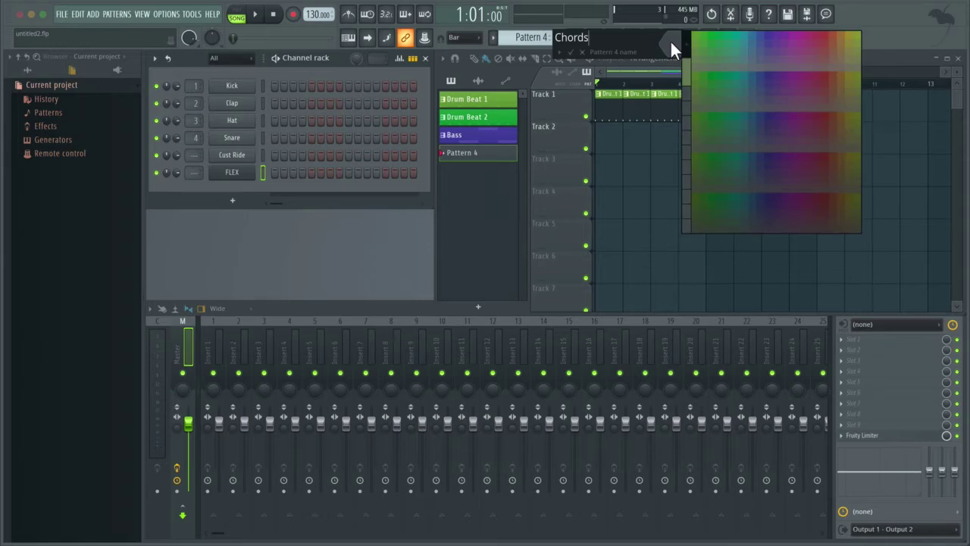
left_click(798, 35)
key("Return")
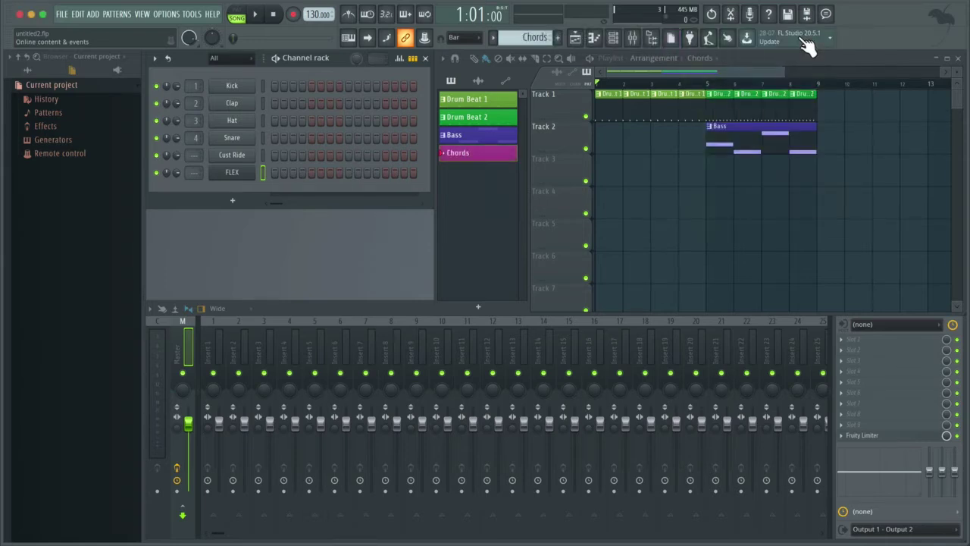
left_click(489, 151)
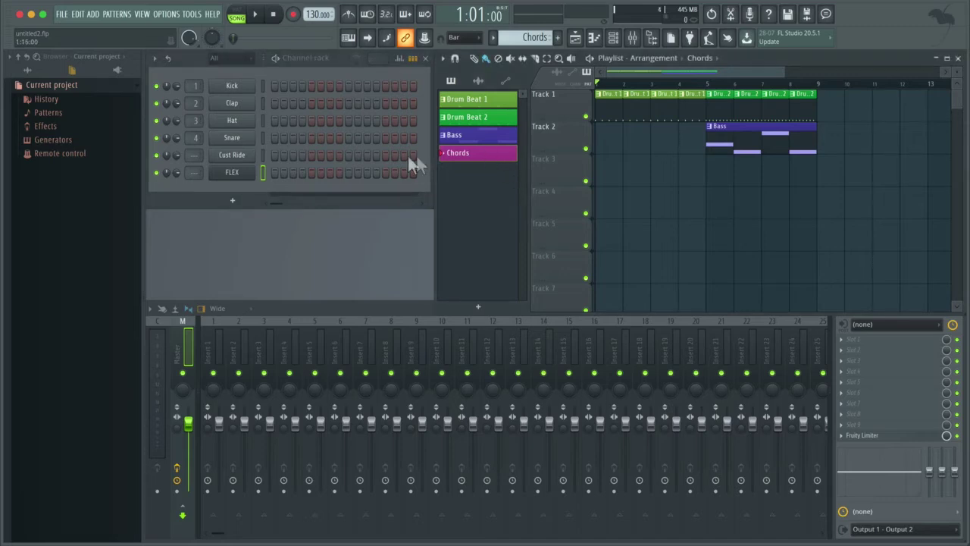
Step: Add a MiniSynth channel to the channel rack and close its plugin window
left_click(244, 206)
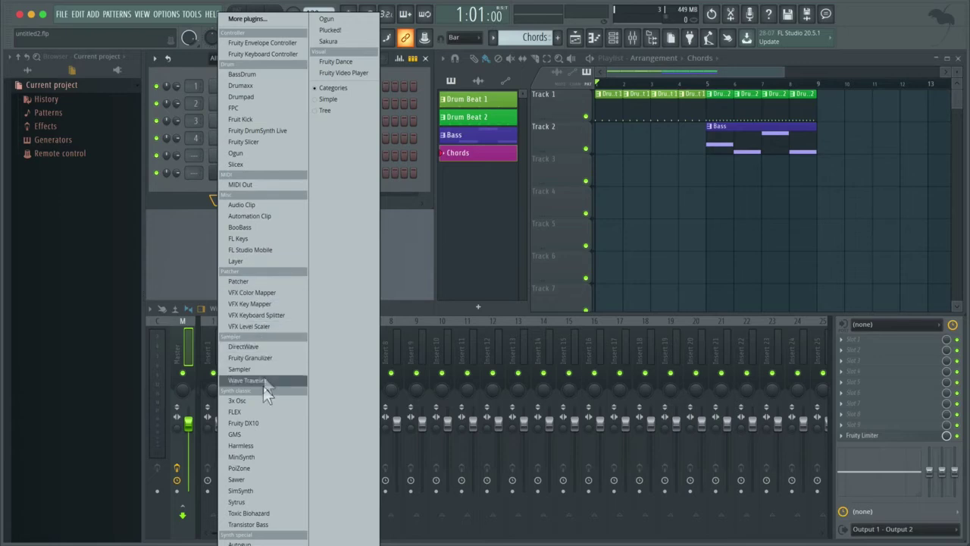
left_click(255, 455)
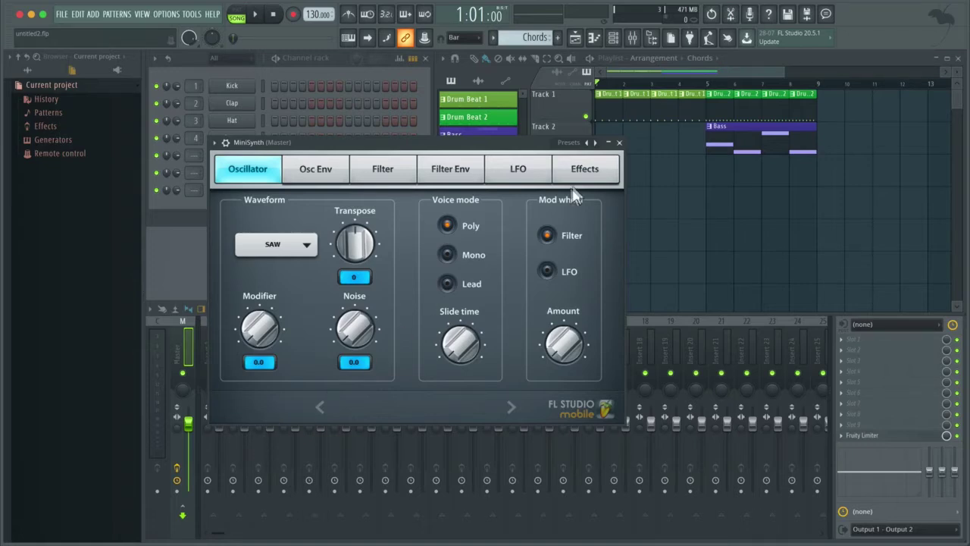
left_click(619, 143)
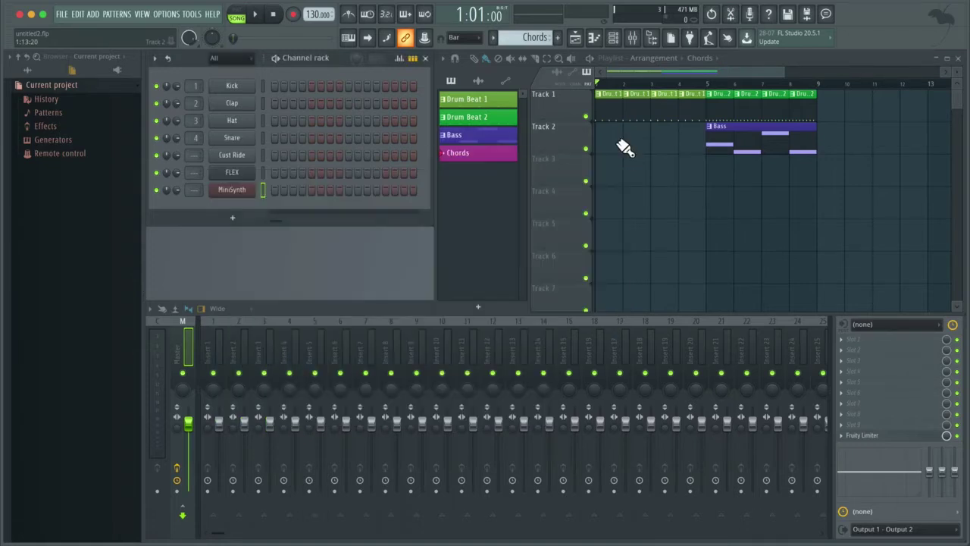
Step: Open the MiniSynth channel's piano roll at full size and set its snap to Bar
right_click(240, 190)
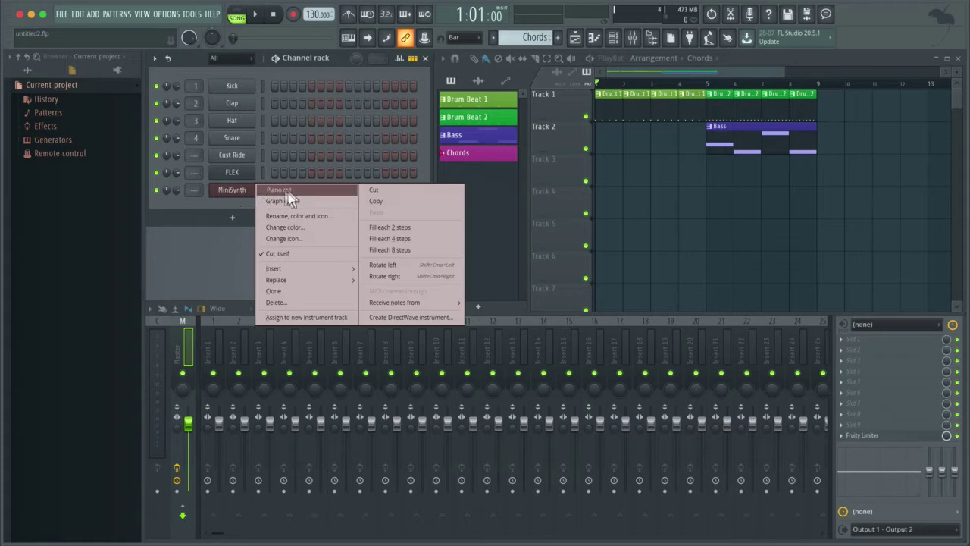
left_click(329, 190)
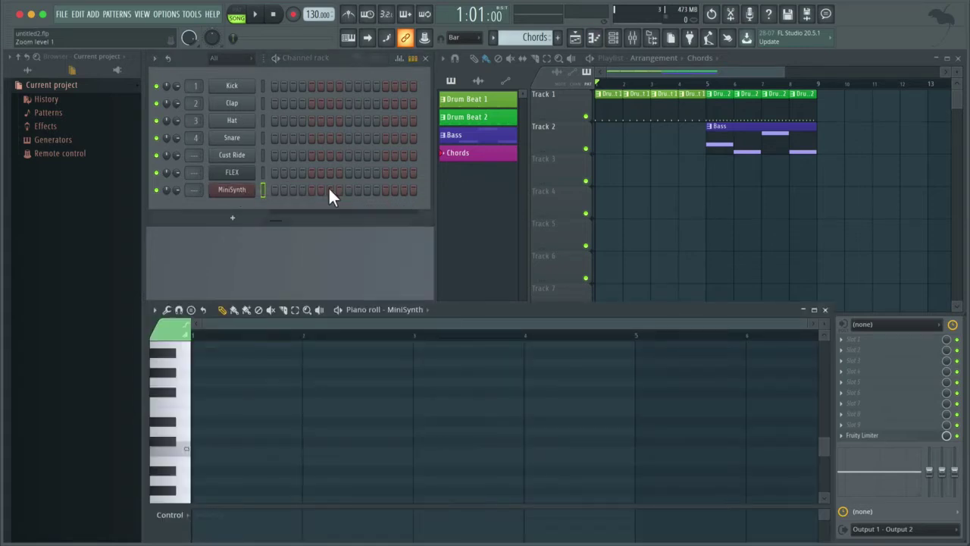
key("Return")
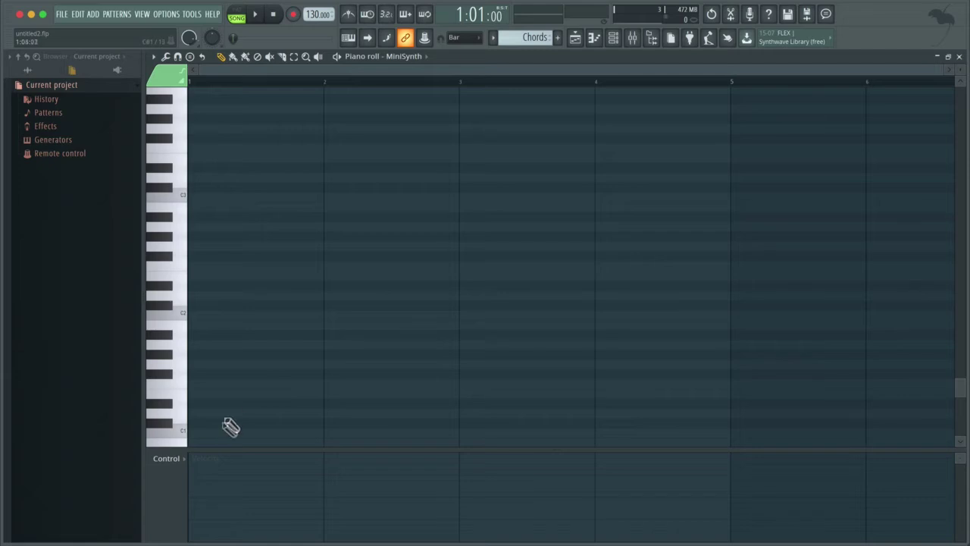
scroll(240, 407, "up", 5)
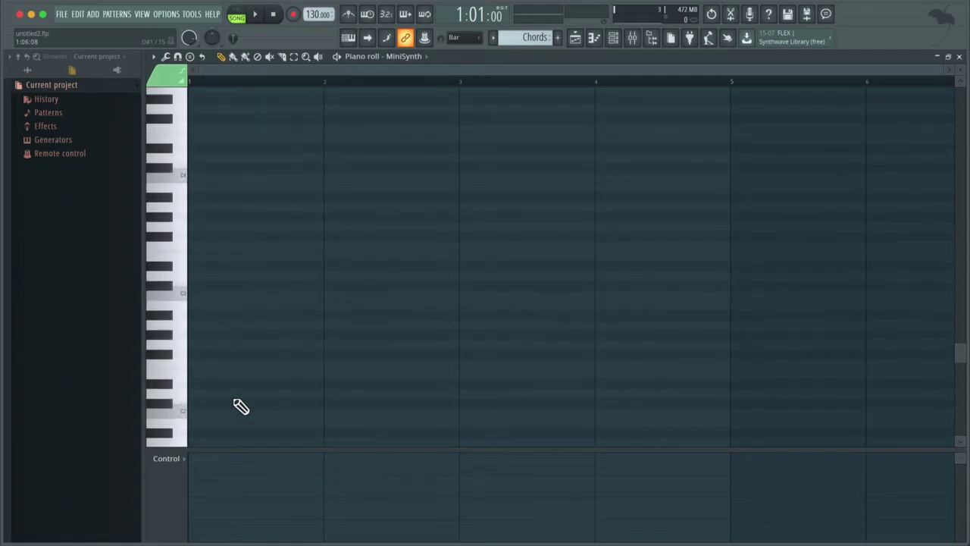
scroll(241, 407, "up", 1)
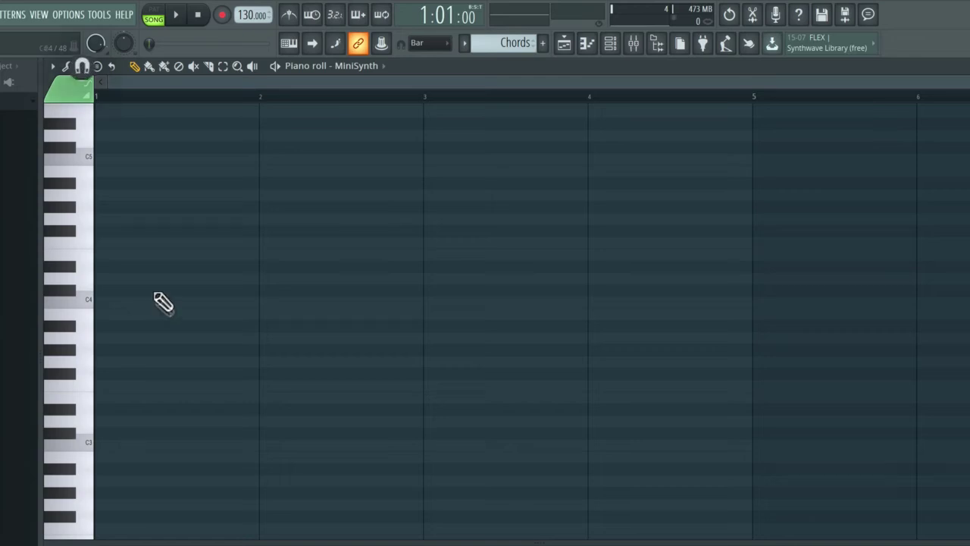
left_click(82, 66)
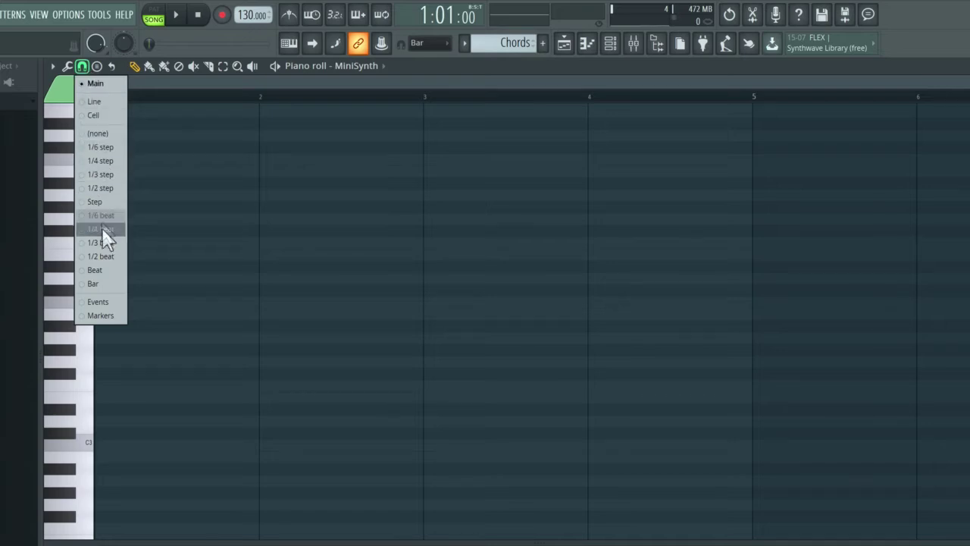
left_click(103, 284)
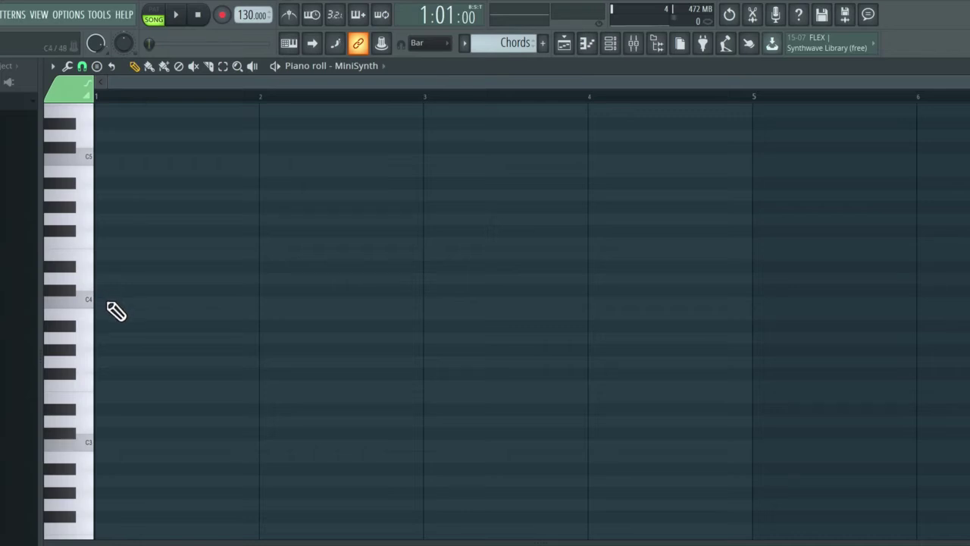
Step: Place short C4, E4 and G4 notes at the start of bar 1 and delete all three again
left_click(141, 305)
left_click(106, 257)
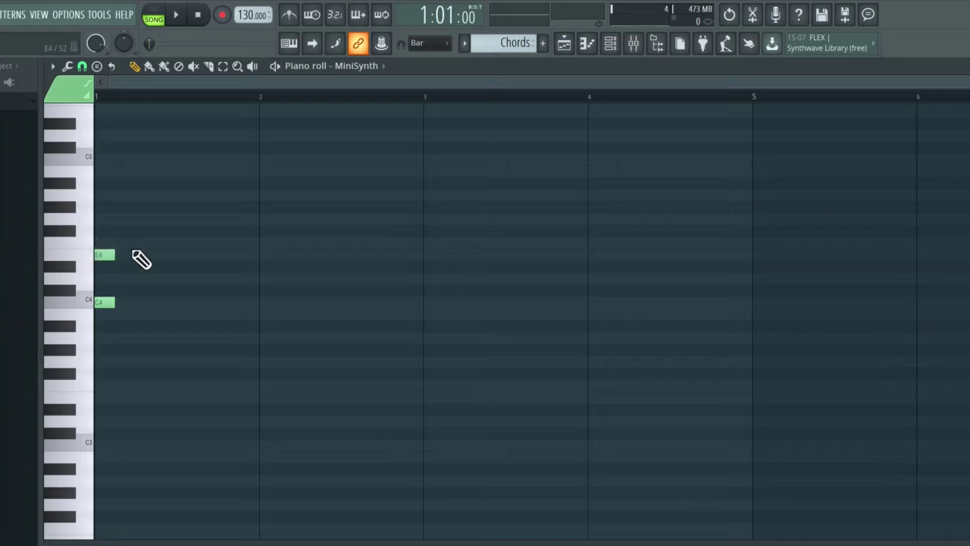
left_click(98, 219)
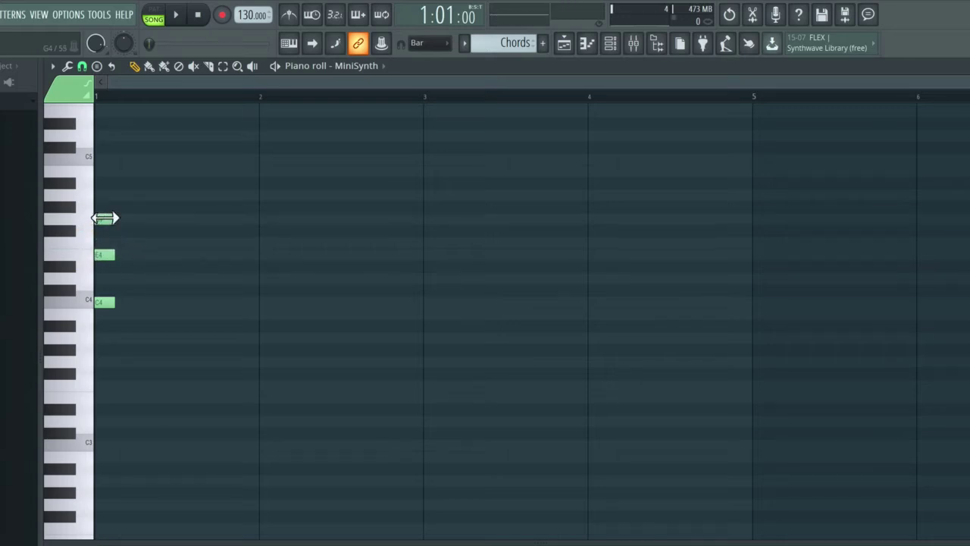
right_click(103, 219)
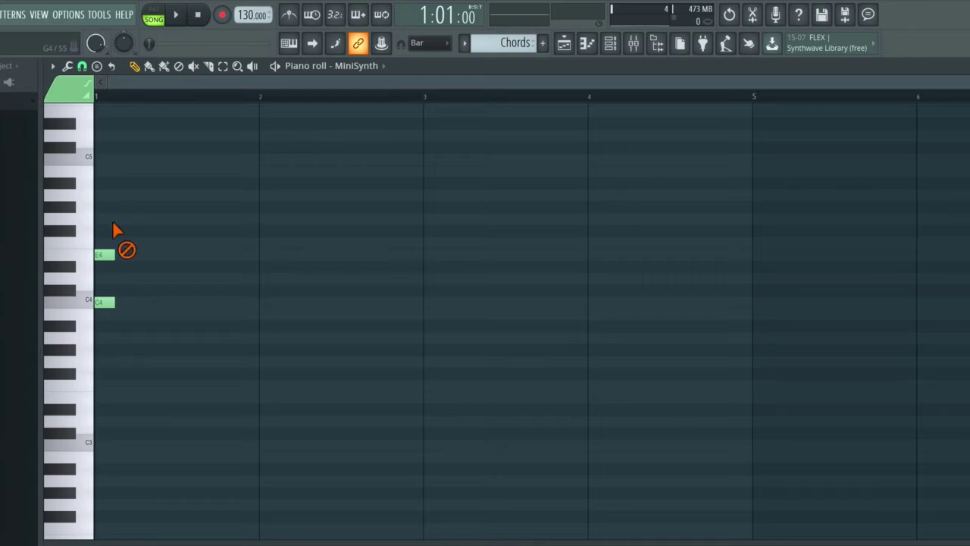
right_click(112, 254)
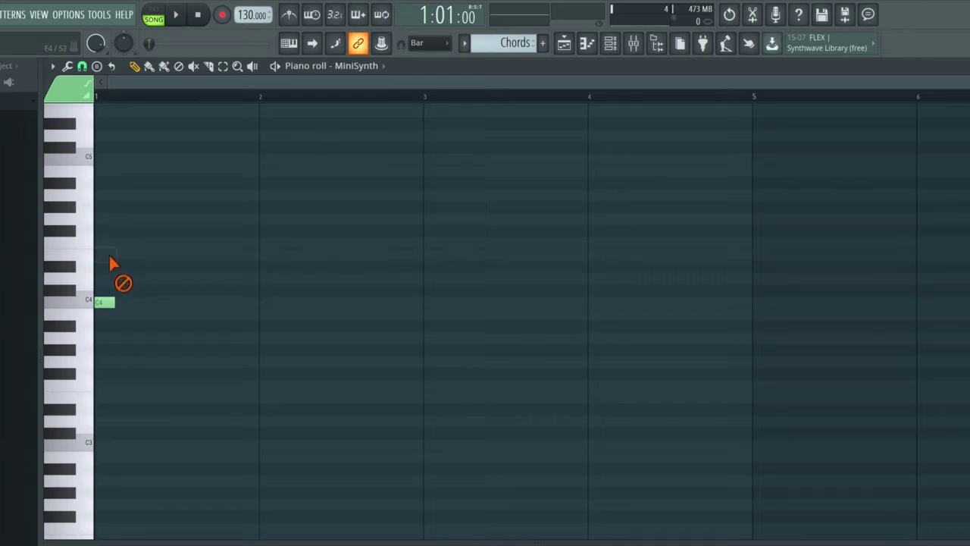
right_click(111, 302)
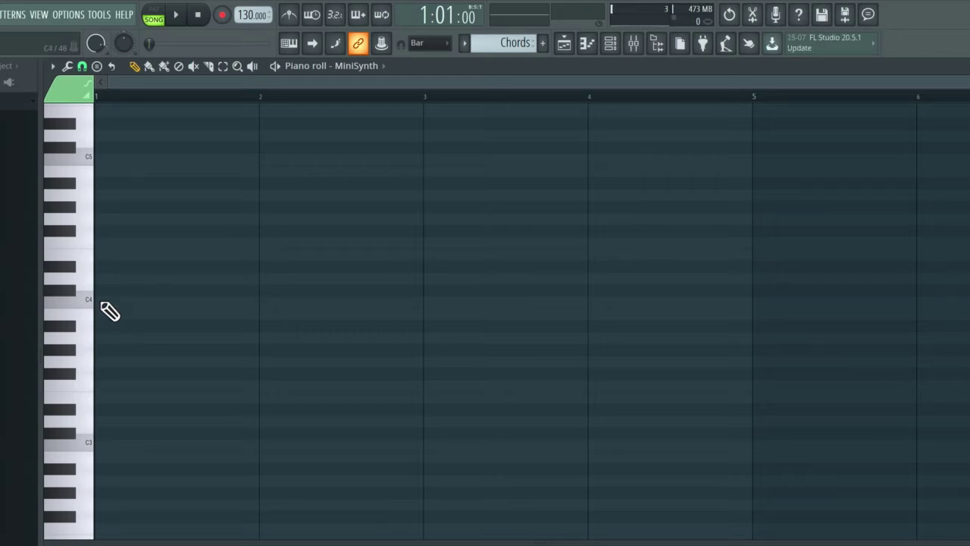
Step: Stack short C4, E4 and G4 notes at the start of bar 1 to form a C major chord
left_click(104, 302)
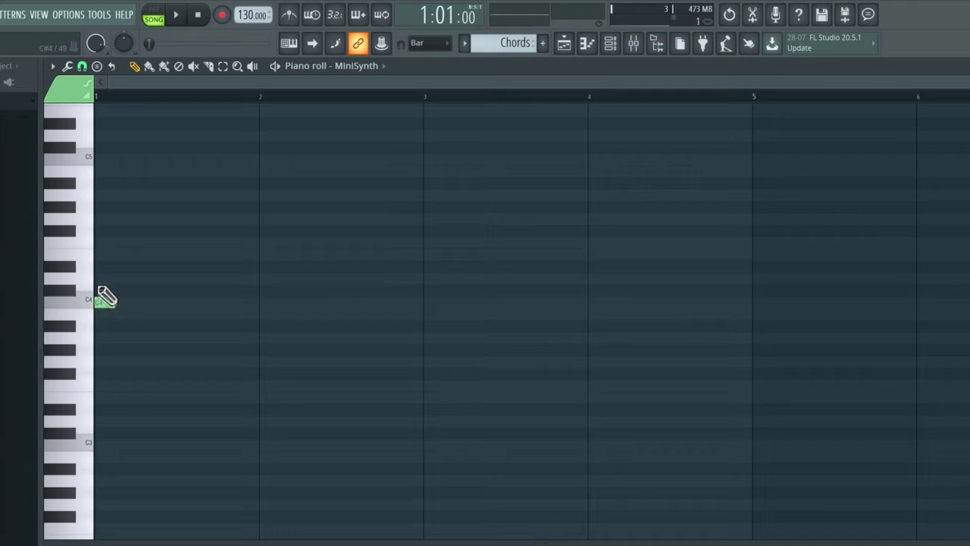
left_click(103, 254)
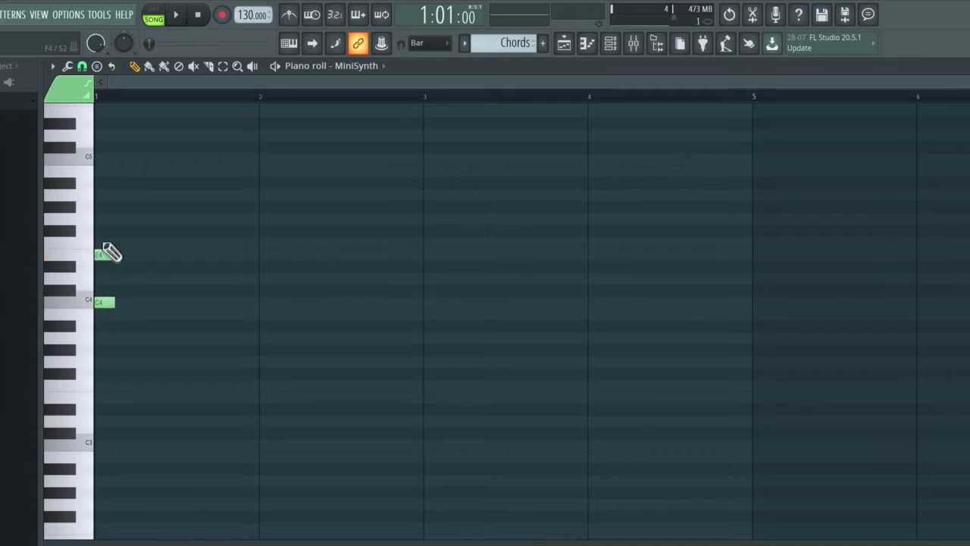
left_click(102, 219)
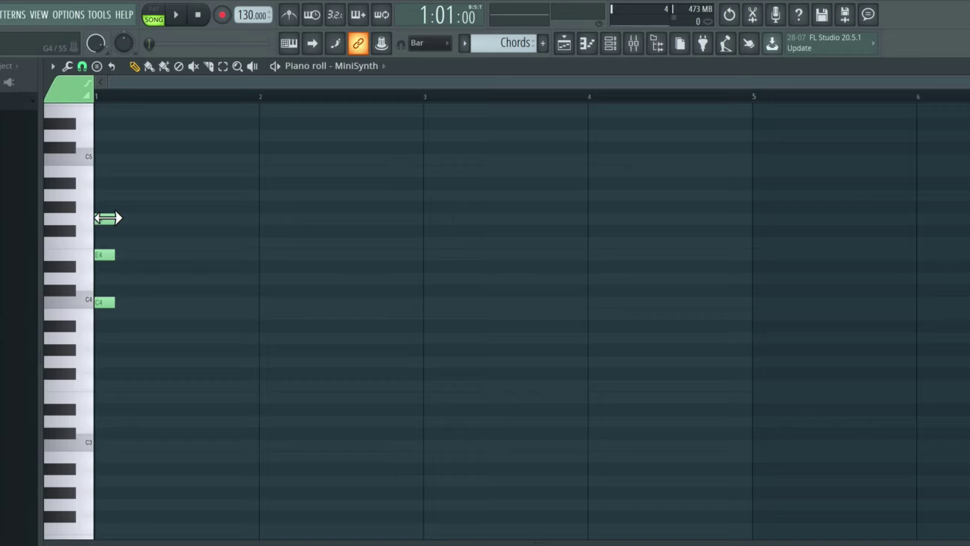
Step: Resize the G4, E4 and C4 chord notes so each fills exactly bar 1
left_click_drag(107, 218, 279, 218)
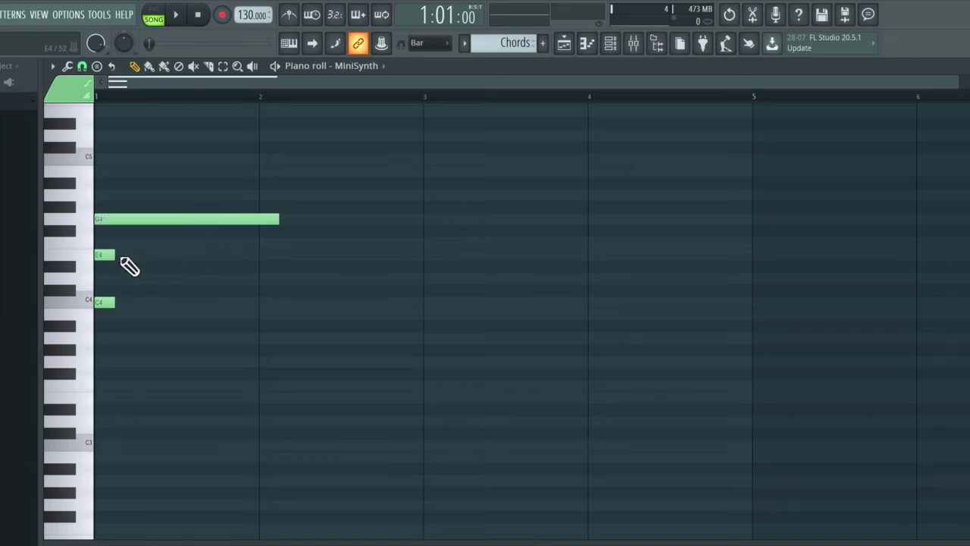
left_click_drag(106, 252, 216, 258)
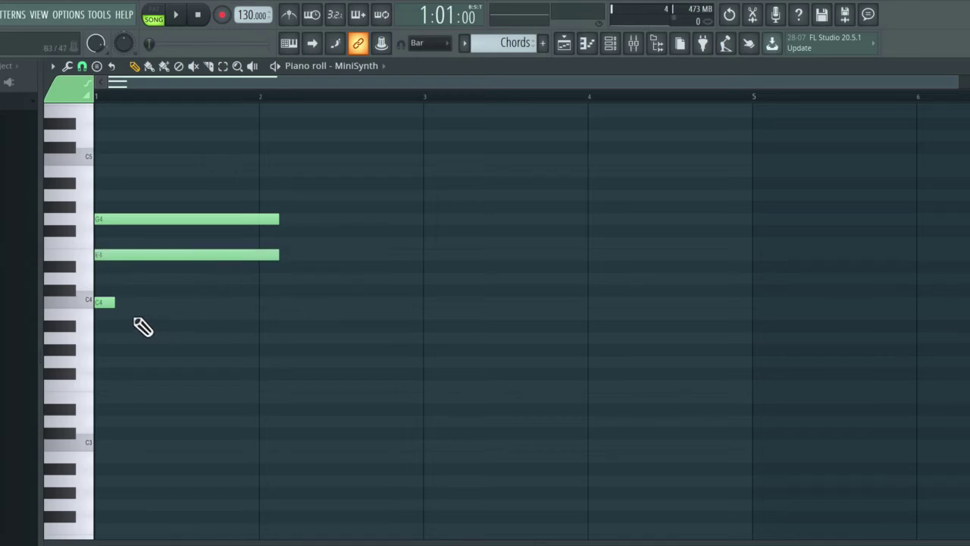
left_click_drag(104, 301, 217, 305)
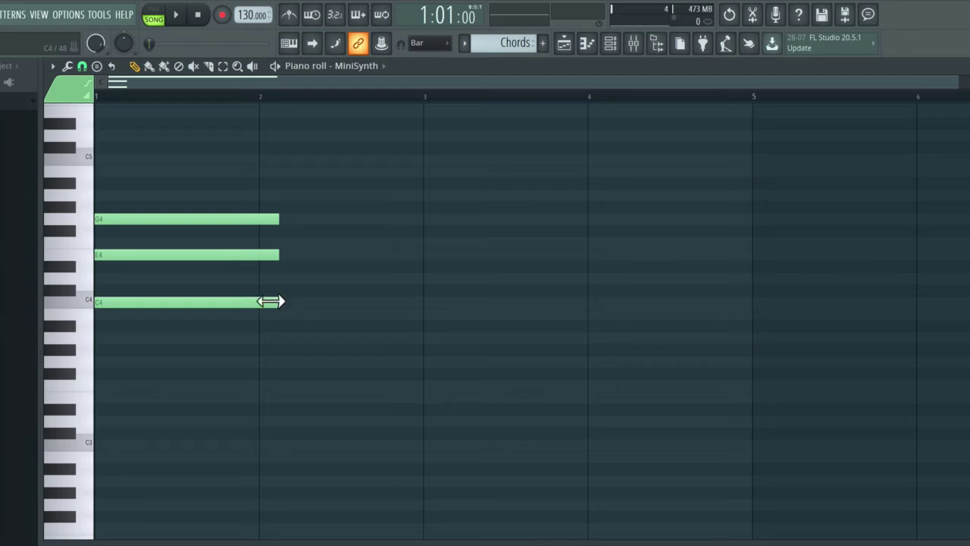
left_click_drag(268, 301, 250, 314)
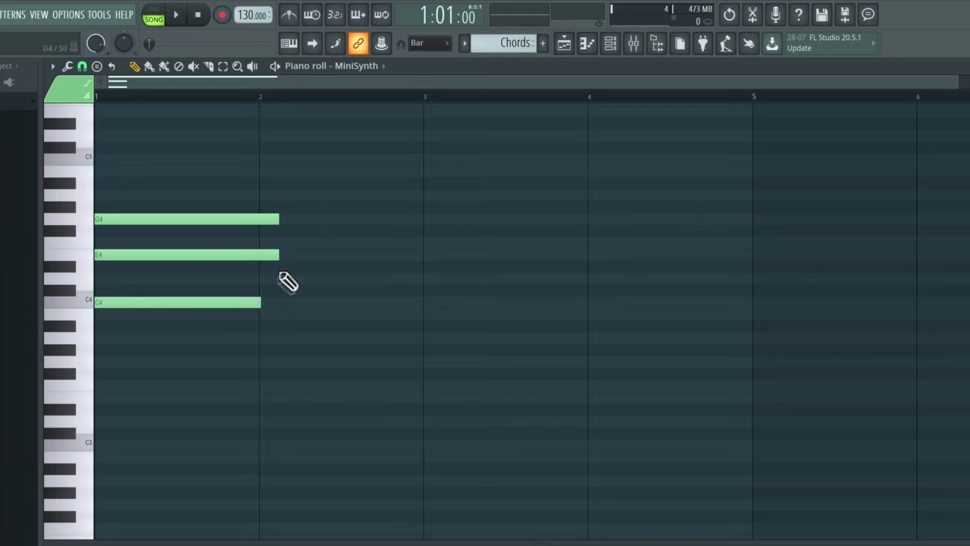
left_click_drag(268, 253, 251, 269)
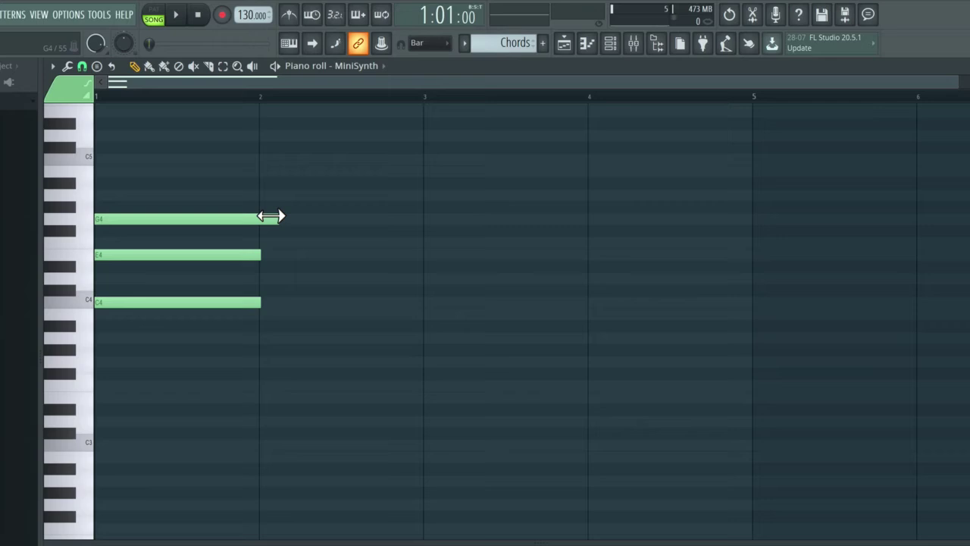
left_click_drag(269, 217, 251, 228)
Step: Move the G4, E4 and C4 notes one bar later so the chord fills bar 2
left_click_drag(171, 217, 297, 221)
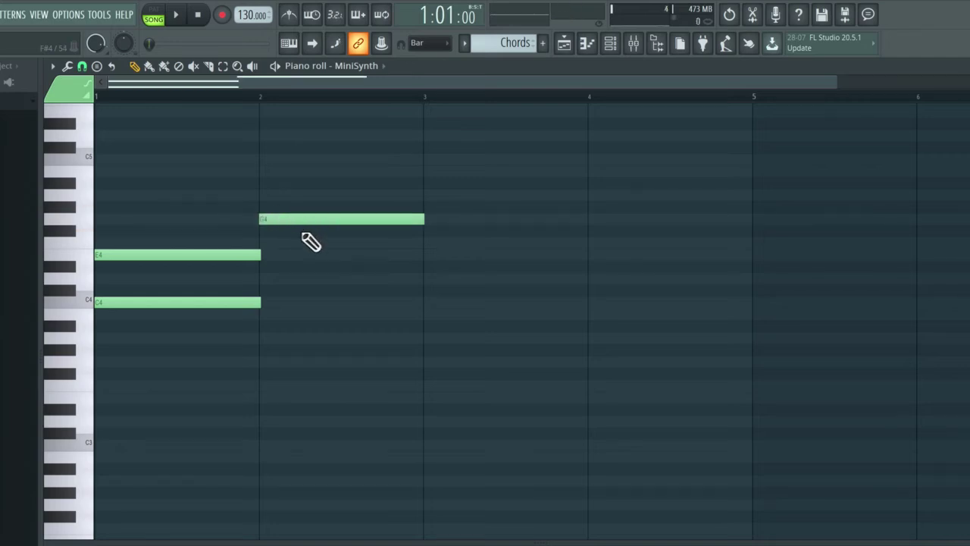
left_click_drag(191, 253, 303, 253)
left_click_drag(184, 299, 314, 301)
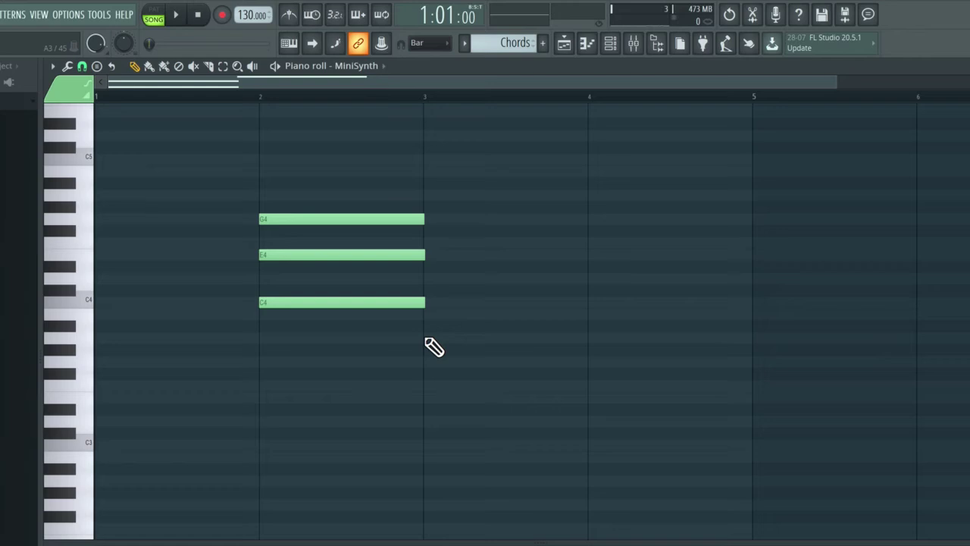
Step: Select the C4, E4 and G4 notes together and move the chord one bar earlier so it fills bar 1
left_click_drag(435, 355, 278, 199)
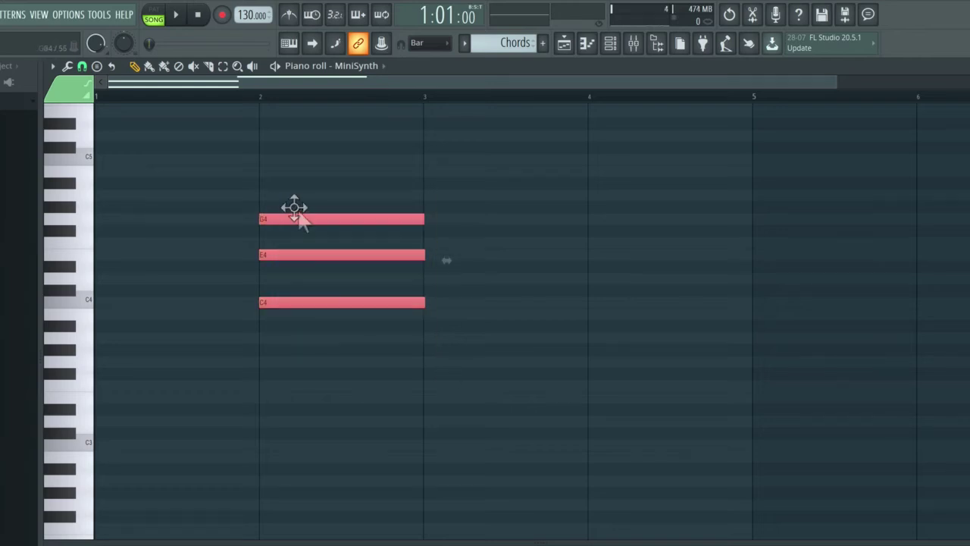
left_click_drag(344, 217, 217, 224)
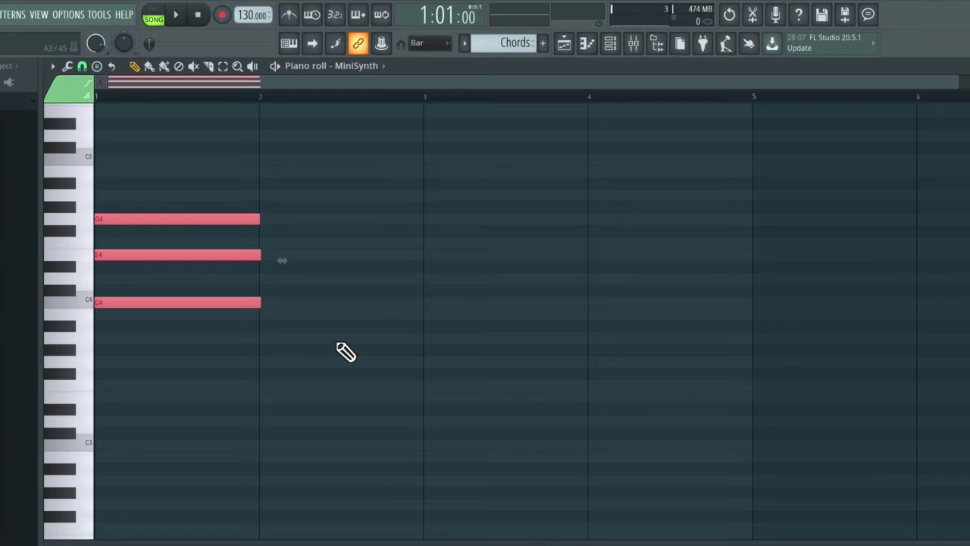
left_click(430, 345, "ctrl")
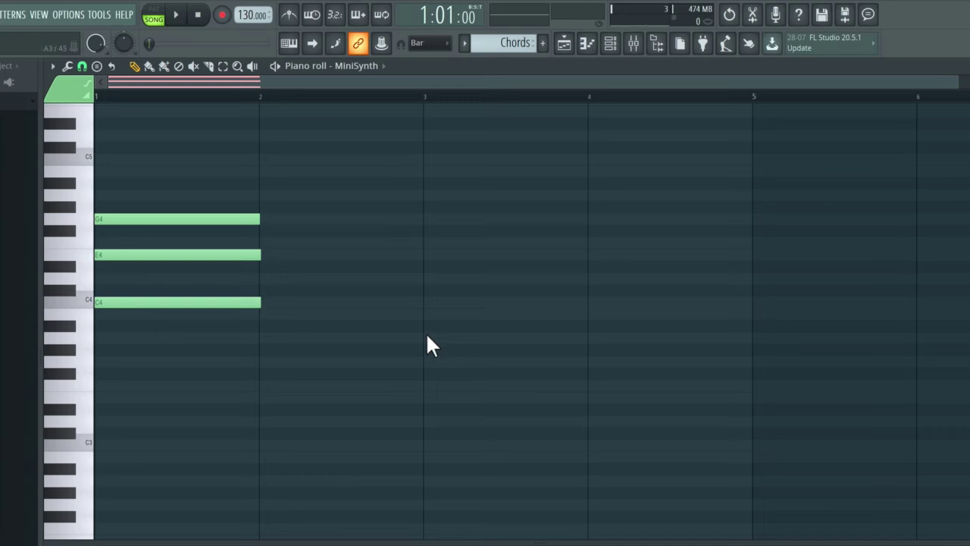
scroll(325, 321, "up", 1)
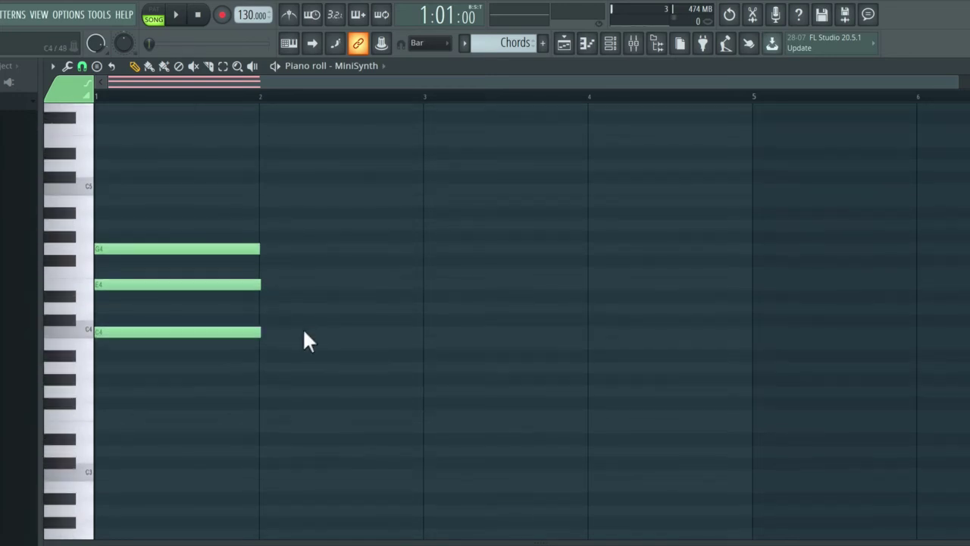
Step: Place a one-bar C4 with short E4 and G4 notes in bar 3, plus a short G4 and a one-bar E4 in bar 4
left_click(443, 331)
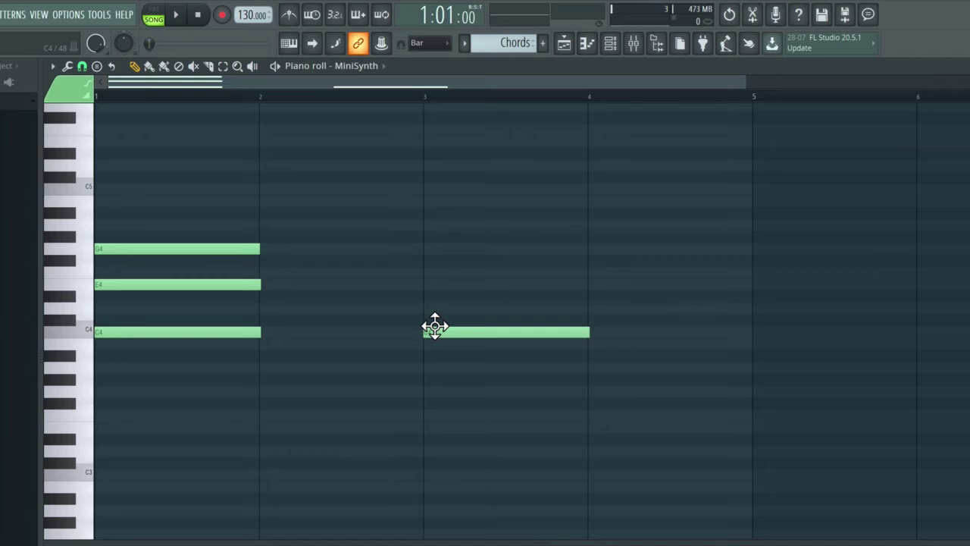
left_click(427, 282)
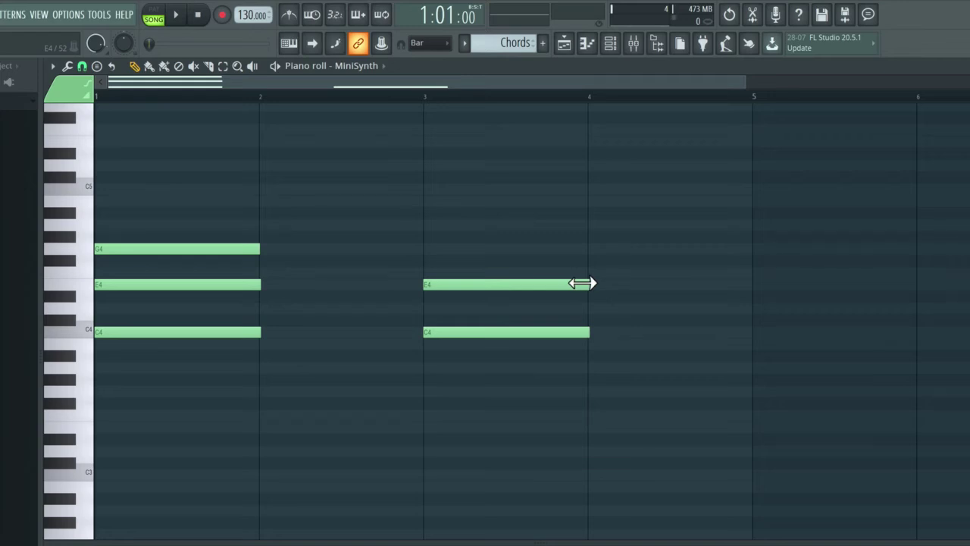
left_click_drag(582, 283, 438, 305)
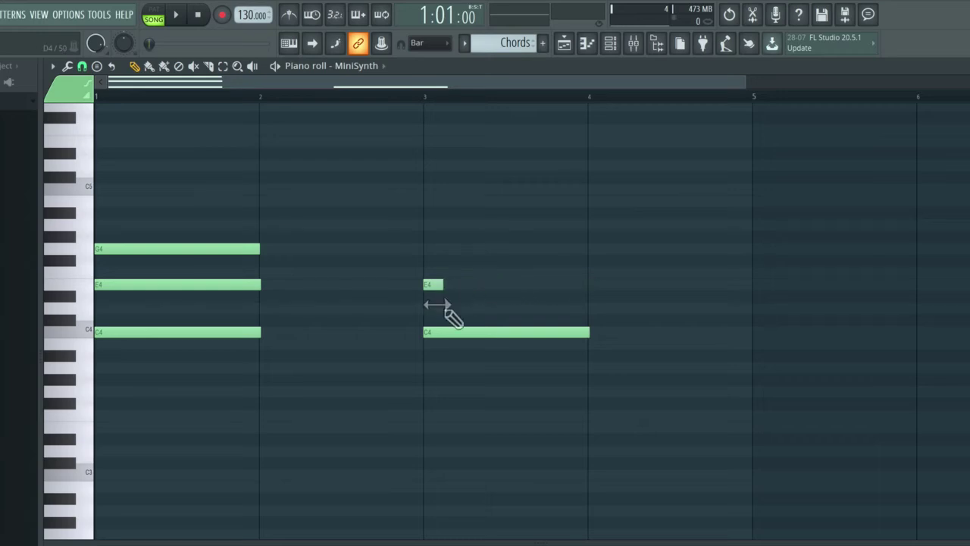
right_click(432, 284)
left_click(438, 282)
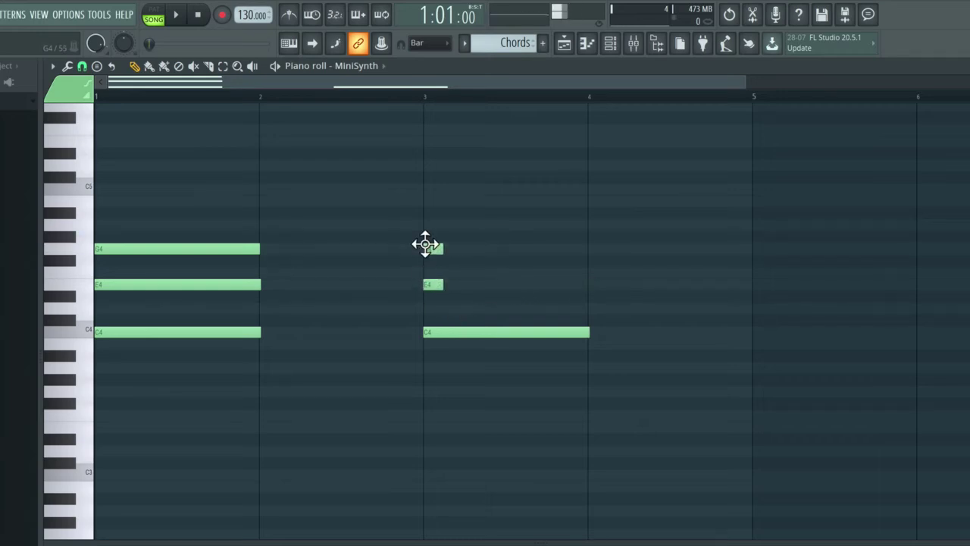
left_click(427, 249)
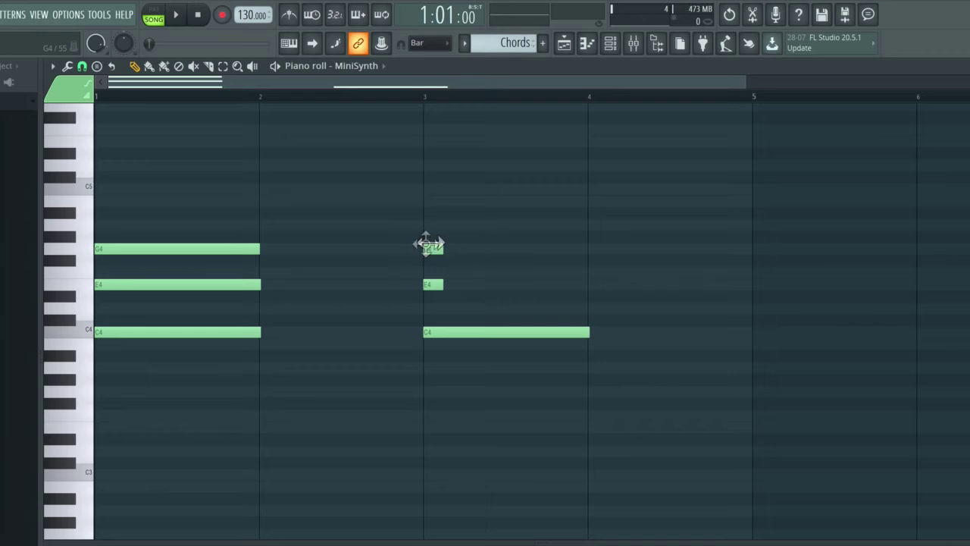
left_click(596, 247)
left_click(588, 284)
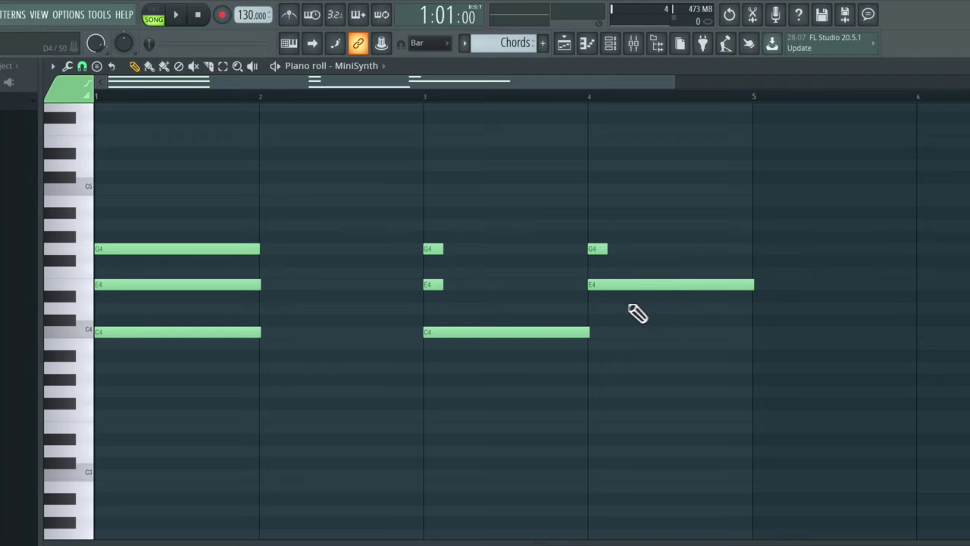
Step: Delete all notes in bars 4, 3 and 1 to empty the piano roll
right_click(599, 284)
right_click(597, 249)
right_click(433, 248)
right_click(432, 285)
right_click(433, 332)
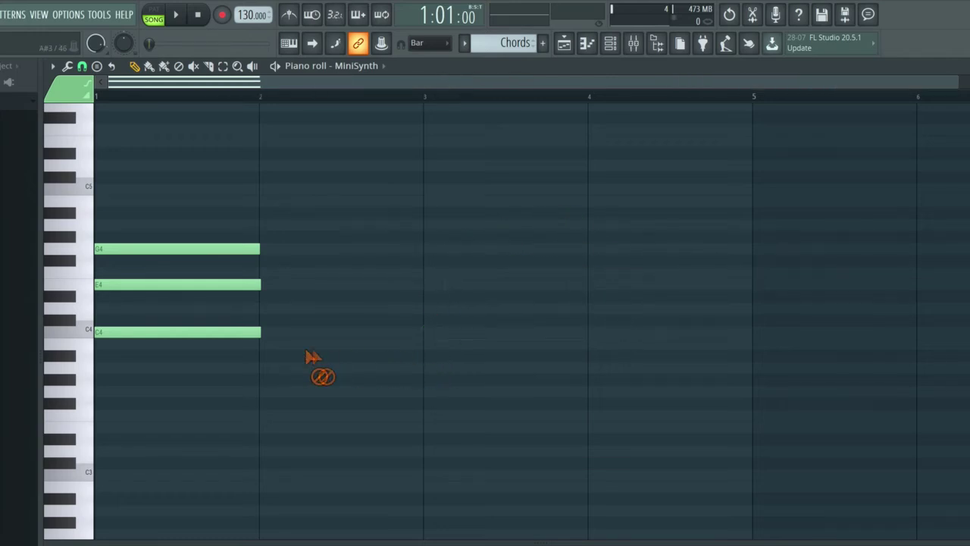
right_click(212, 331)
right_click(195, 284)
right_click(191, 249)
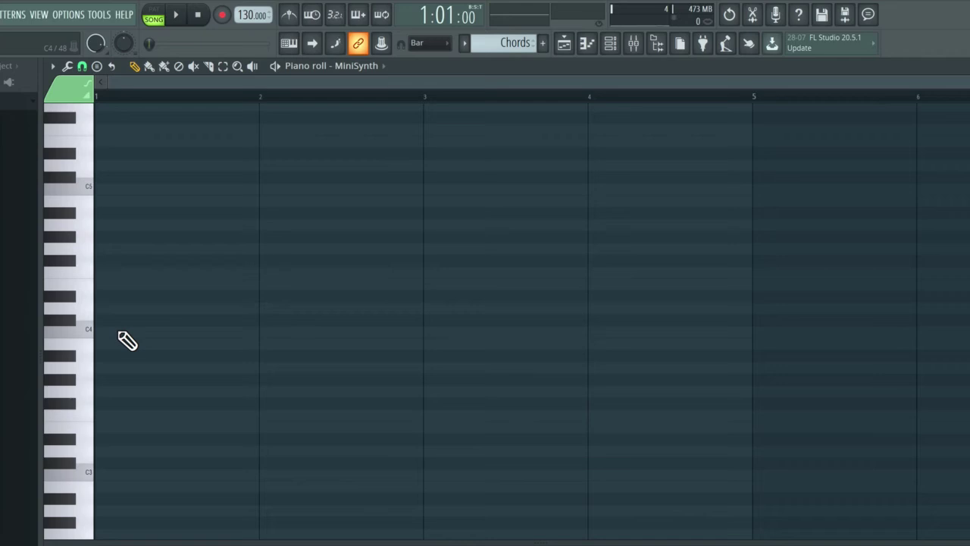
Step: Set the piano roll snap to 1/2 step and place a C4 note at the start of bar 1, shortened to about half a bar
left_click(82, 66)
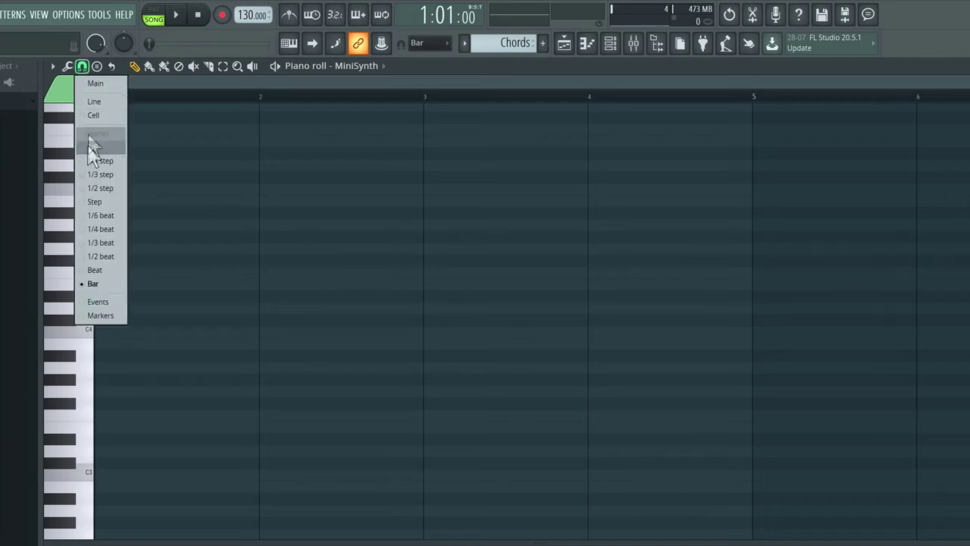
left_click(113, 187)
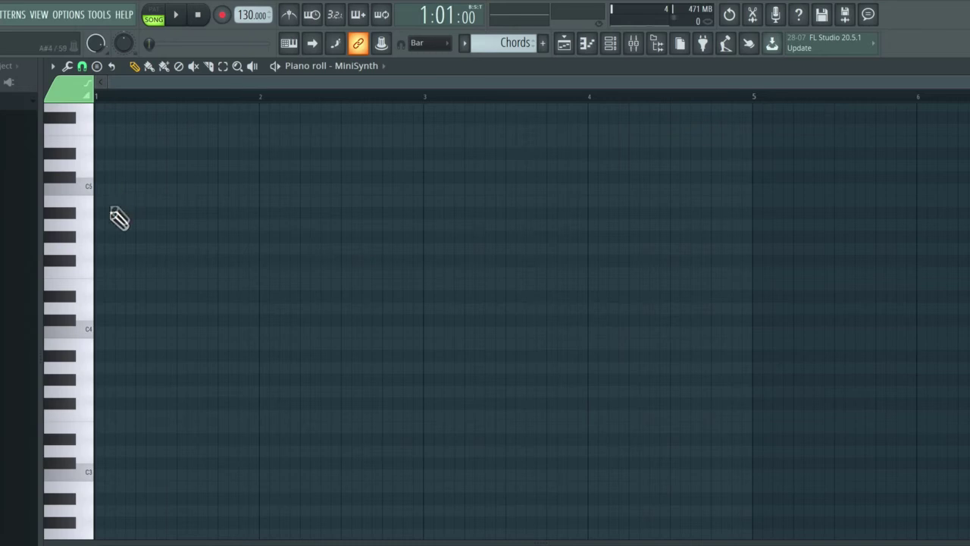
left_click(103, 333)
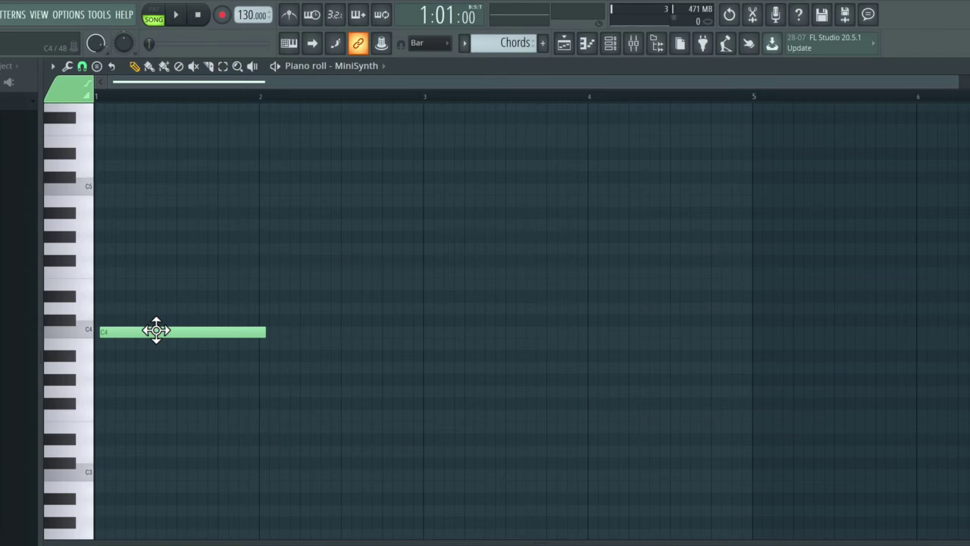
left_click_drag(156, 329, 150, 330)
left_click_drag(254, 330, 175, 345)
mouse_move(168, 344)
left_mouse_down()
mouse_move(128, 346)
mouse_move(173, 347)
left_mouse_up()
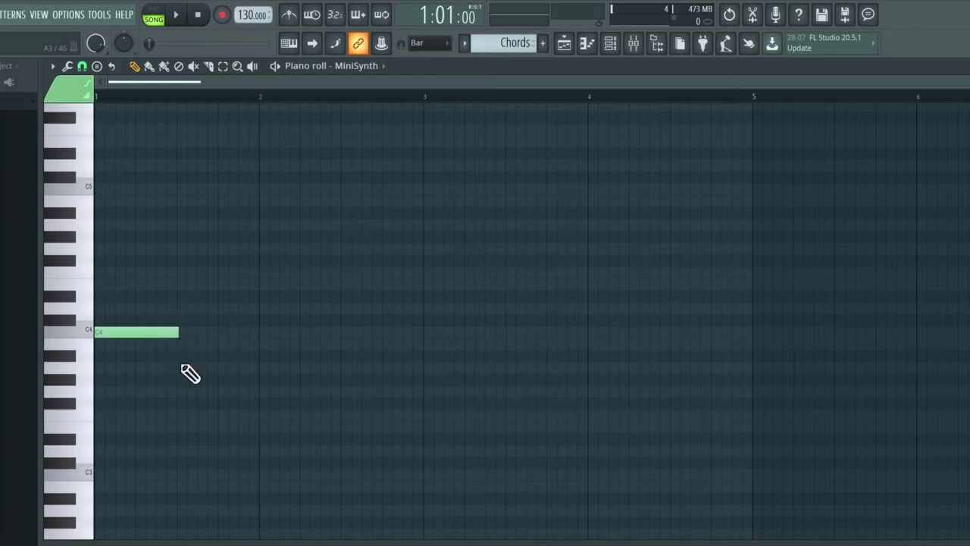
Step: Fine-tune the end of the C4 note so it lasts exactly half of bar 1
scroll(189, 374, "up", 3)
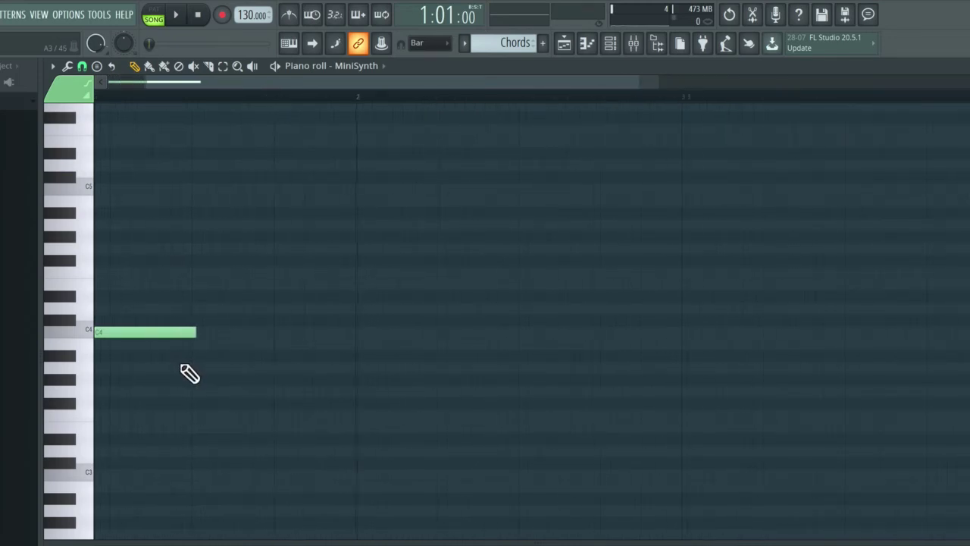
scroll(192, 373, "up", 3)
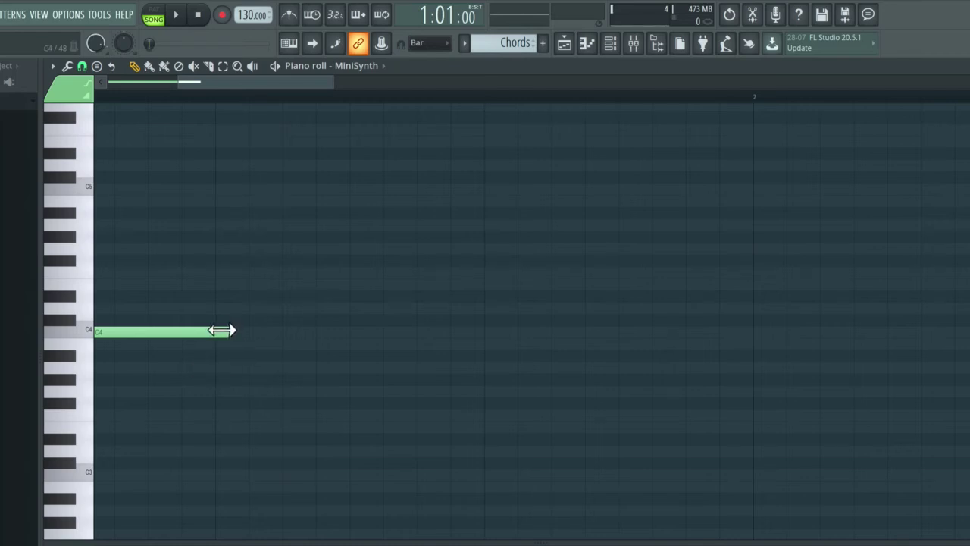
left_click_drag(222, 330, 220, 336)
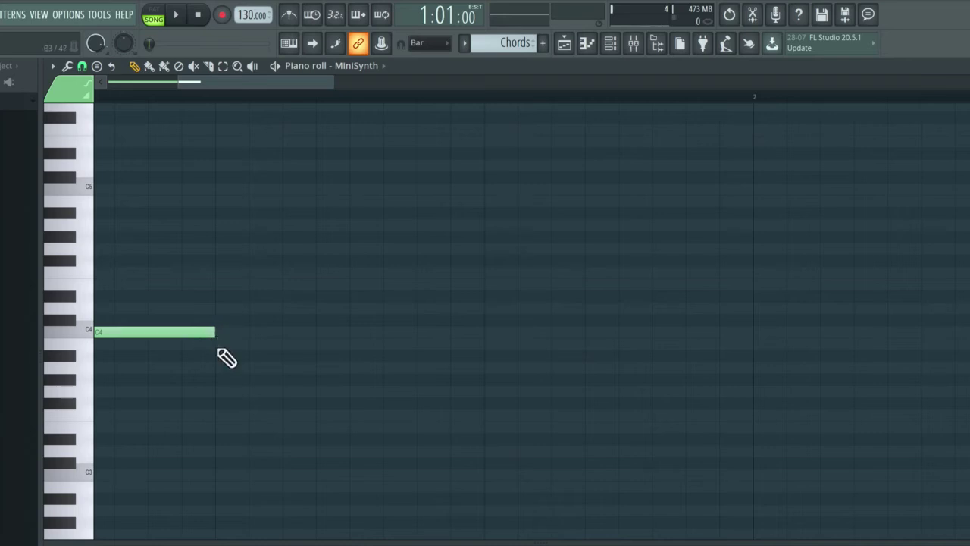
left_click_drag(206, 330, 219, 354)
scroll(270, 349, "down", 5)
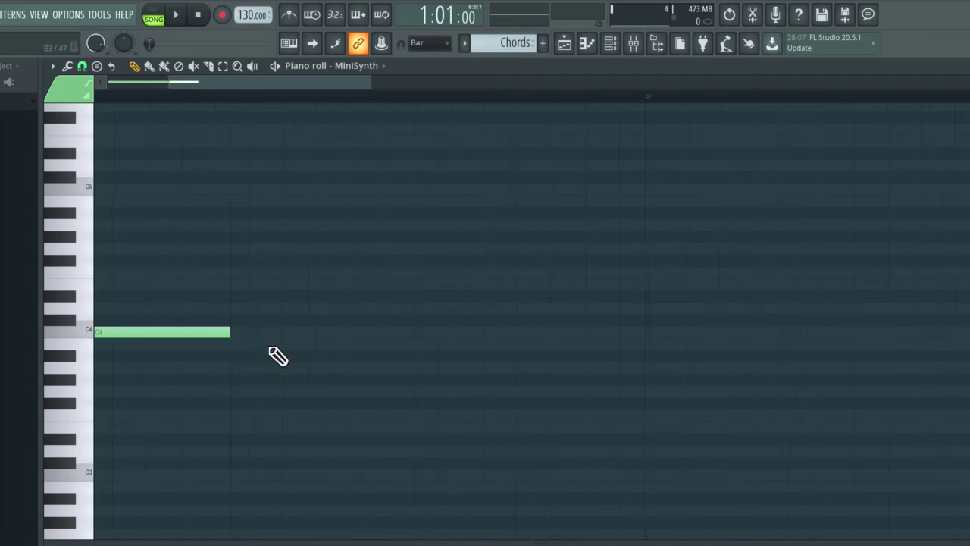
scroll(277, 356, "down", 5)
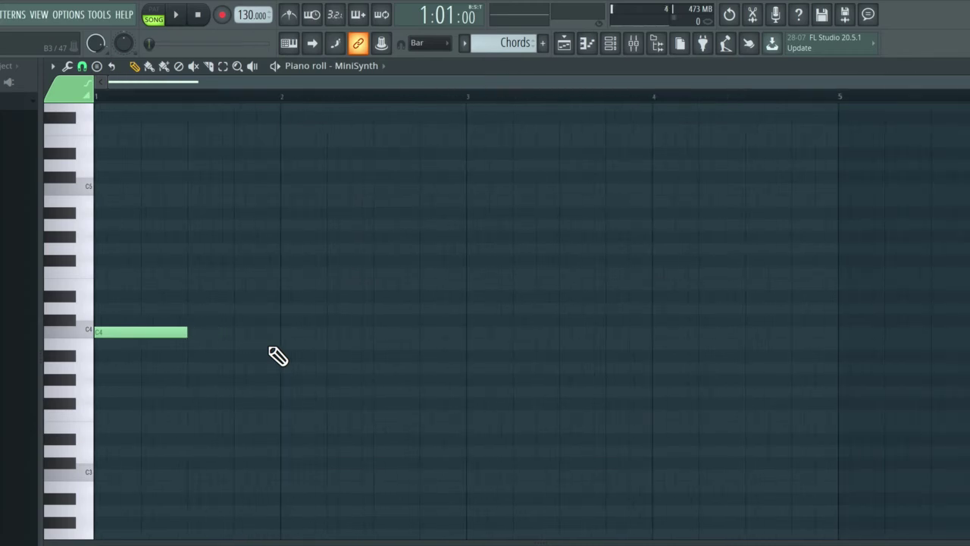
Step: Delete the C4 note, switch to the Paint tool, and paint and remove one trial C4 note
right_click(148, 334)
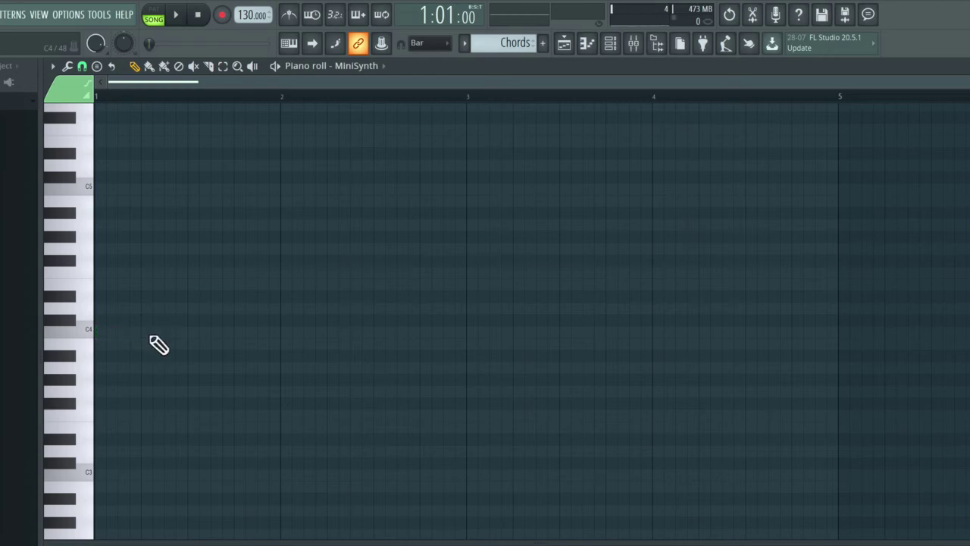
left_click(150, 66)
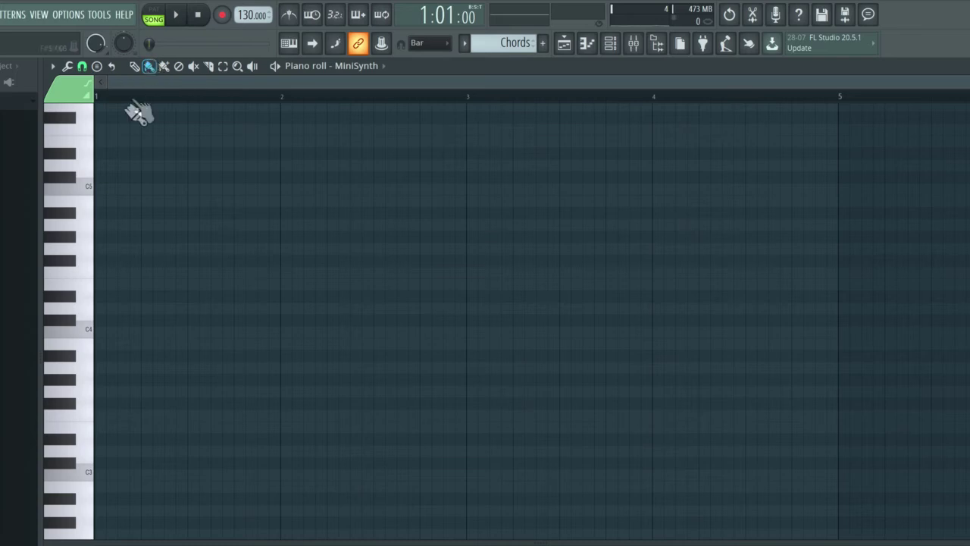
left_click(102, 332)
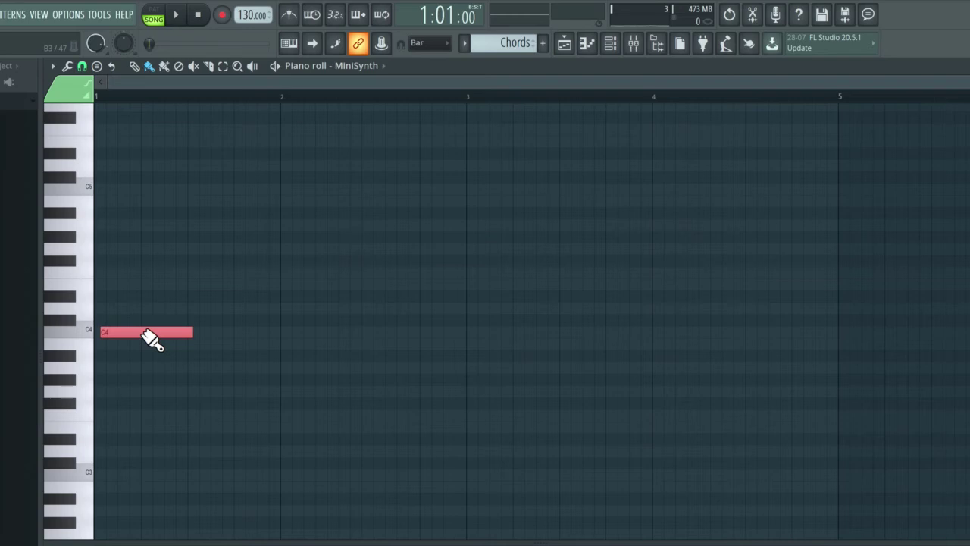
right_click(134, 331)
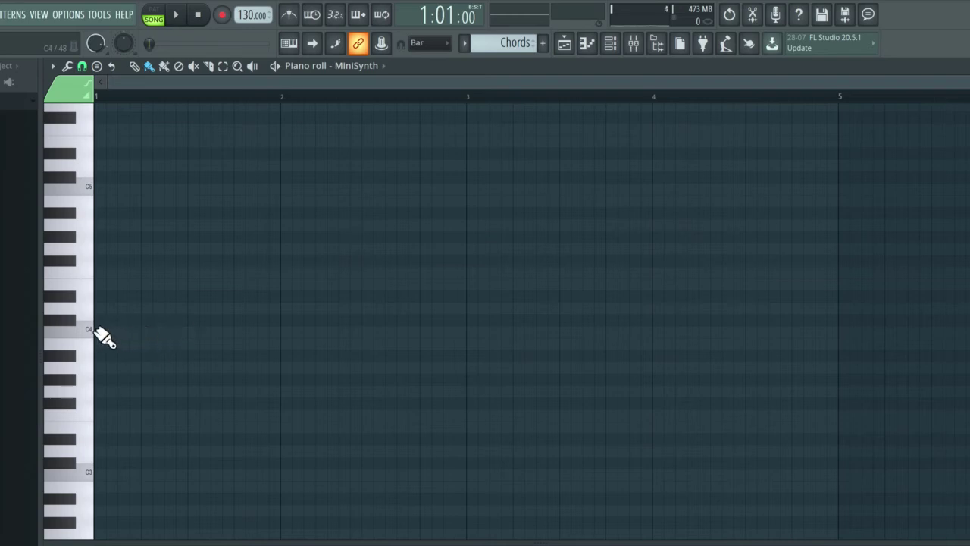
Step: Paint a row of half-bar C4 notes across bars 1 to 3 and delete them all
left_click_drag(97, 332, 567, 343)
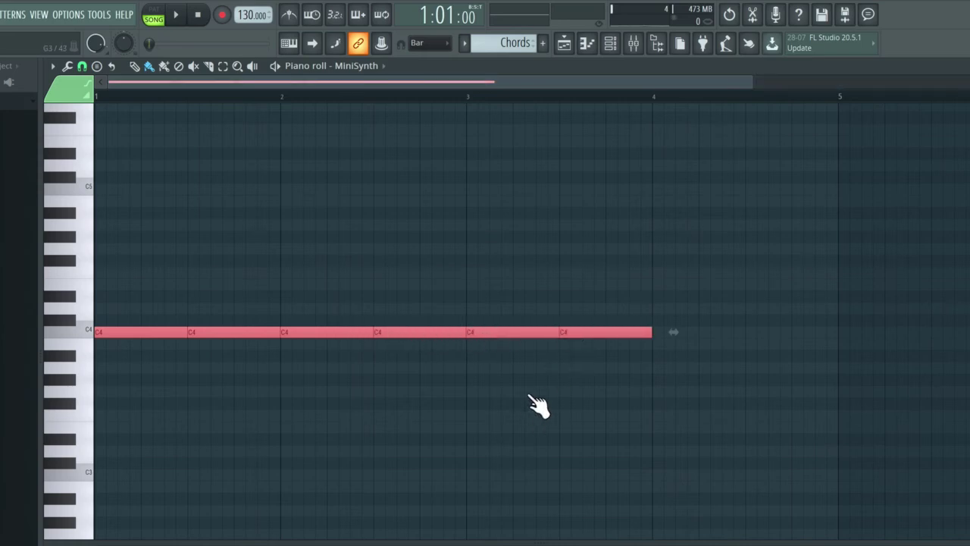
right_click(583, 319)
right_click(583, 328)
right_click(556, 332)
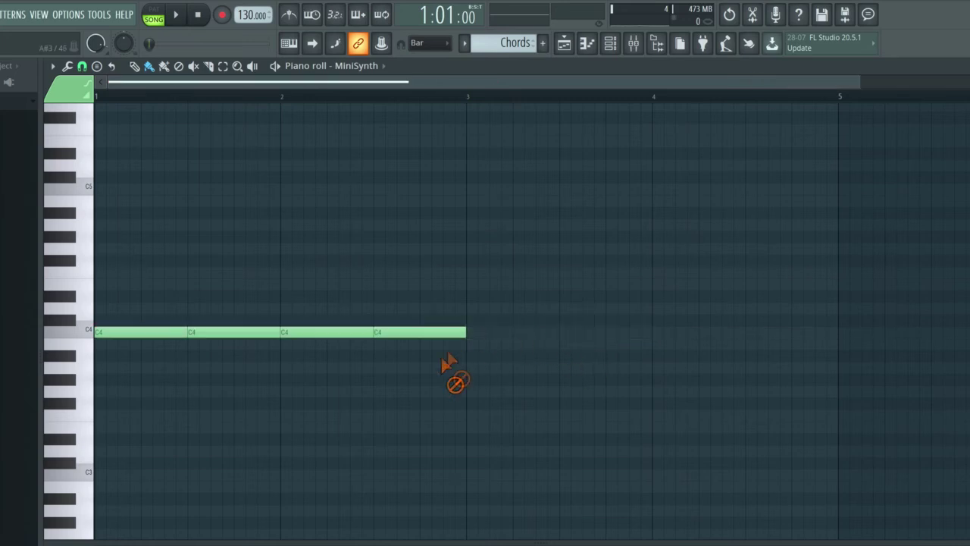
right_click(424, 333)
right_click(371, 332)
right_click(262, 331)
right_click(167, 334)
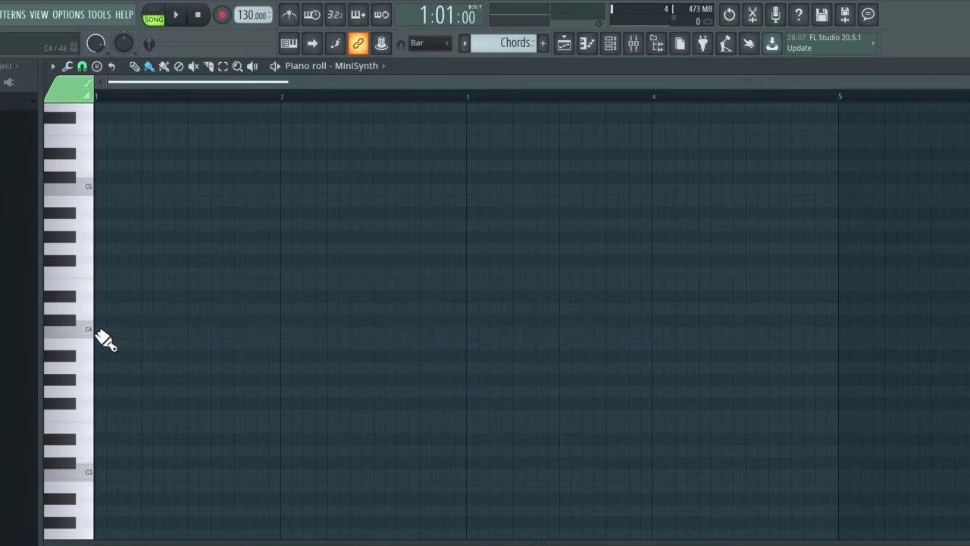
Step: Paint half-bar C4 notes across bars 1 and 2, and paint over them with a row of half-bar D#4 notes
left_click_drag(97, 333, 423, 362)
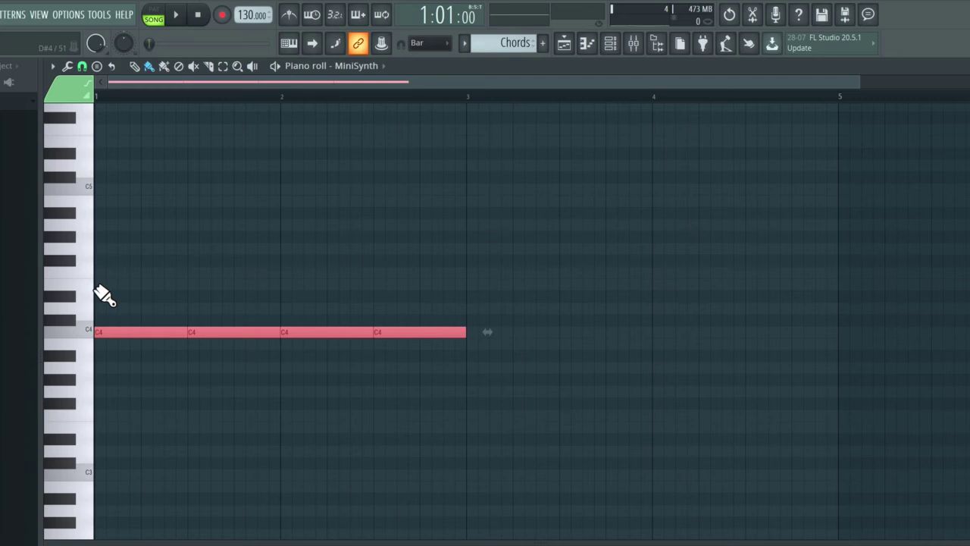
left_click_drag(100, 295, 404, 297)
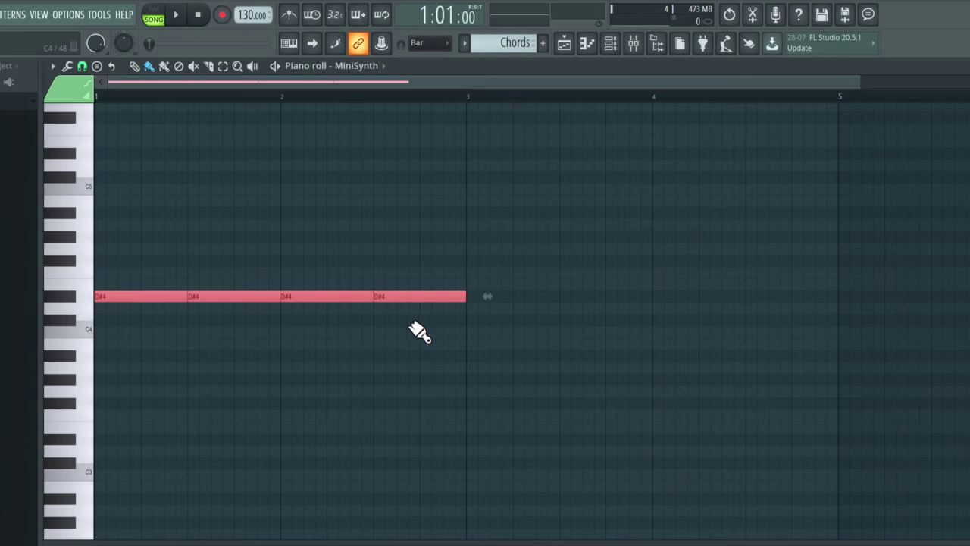
left_click(411, 326)
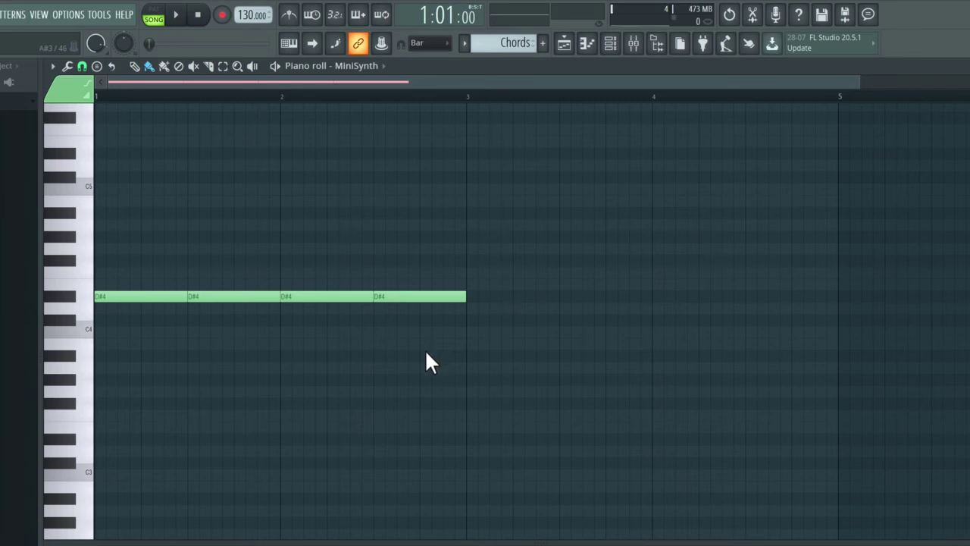
Step: Select all the D#4 notes and transpose them up an octave, down two octaves and up one octave
left_click_drag(425, 353, 124, 286)
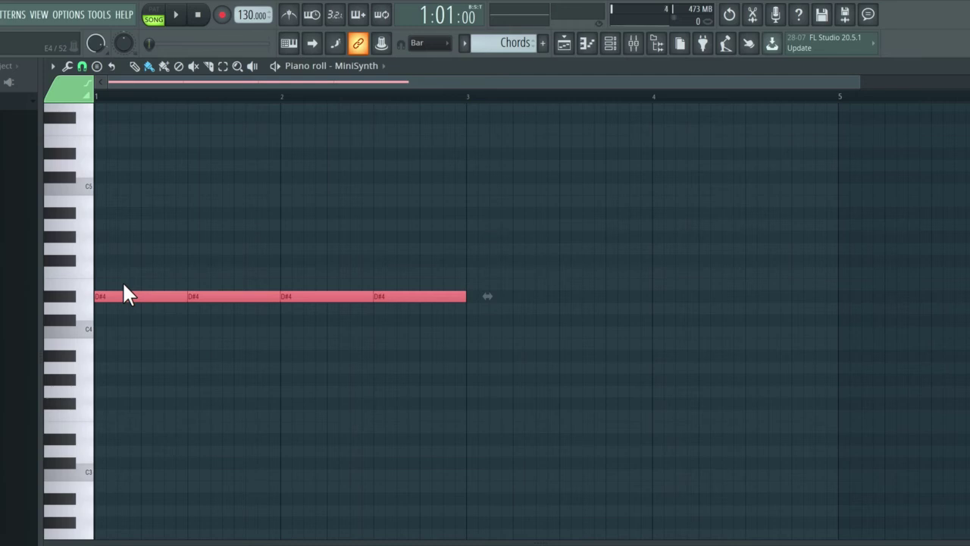
key("ctrl+Up")
key("ctrl+Down")
key("ctrl+Down")
key("ctrl+Up")
Step: Paint a row of 1/2-step C5 notes across bars 1 and 2 with the drum sequencer Paint tool
scroll(122, 282, "up", 1)
left_click(164, 67)
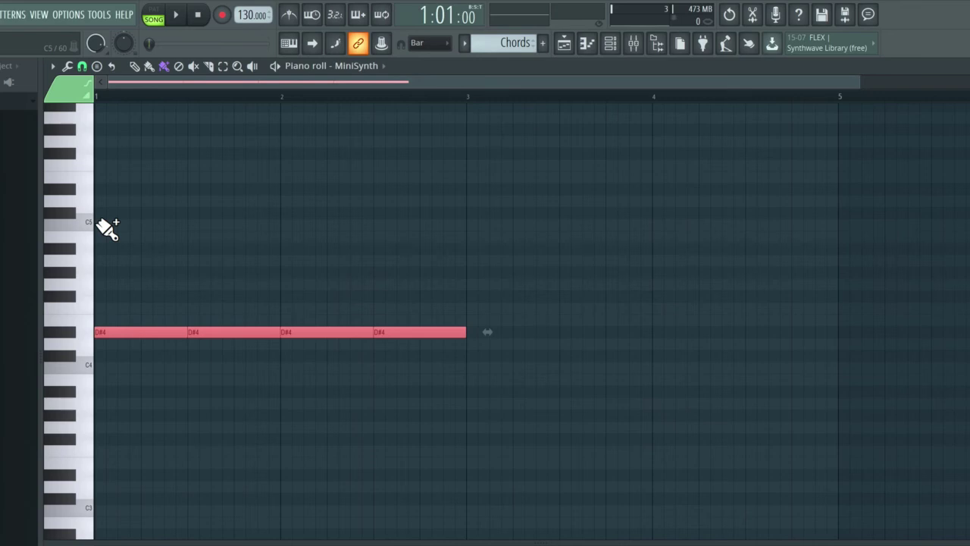
left_click_drag(99, 224, 467, 229)
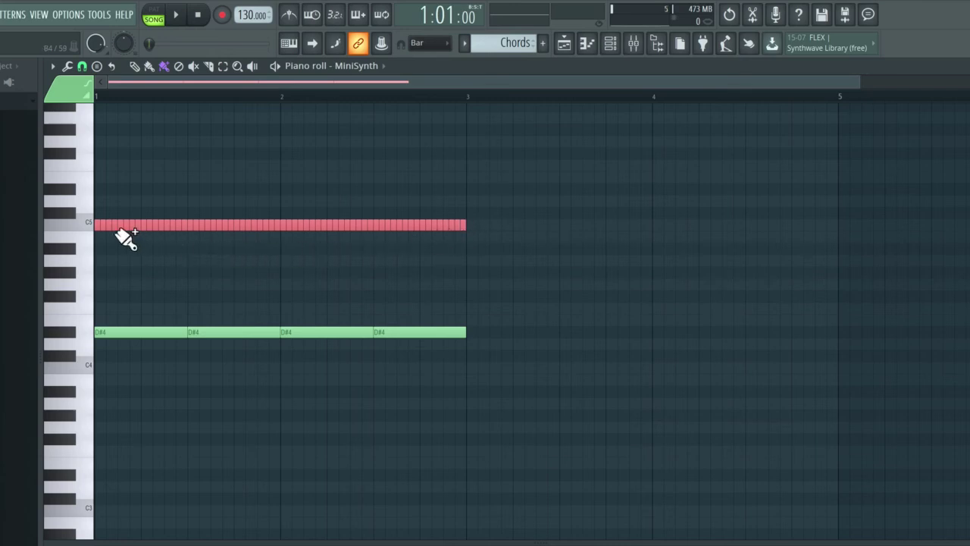
Step: Set snapping to Beat and paint one-beat A4 notes and half-beat F#4 notes across bars 1 and 2
left_click(82, 66)
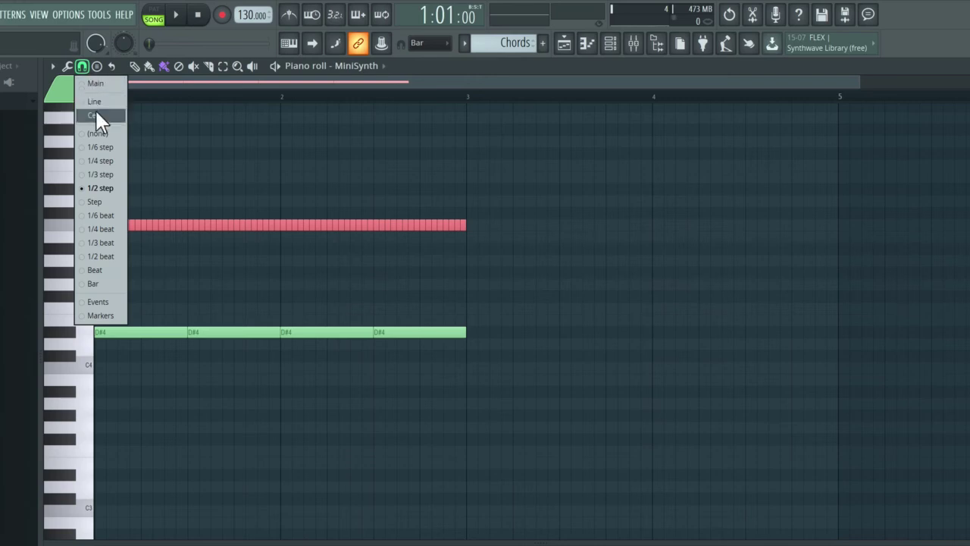
left_click(97, 272)
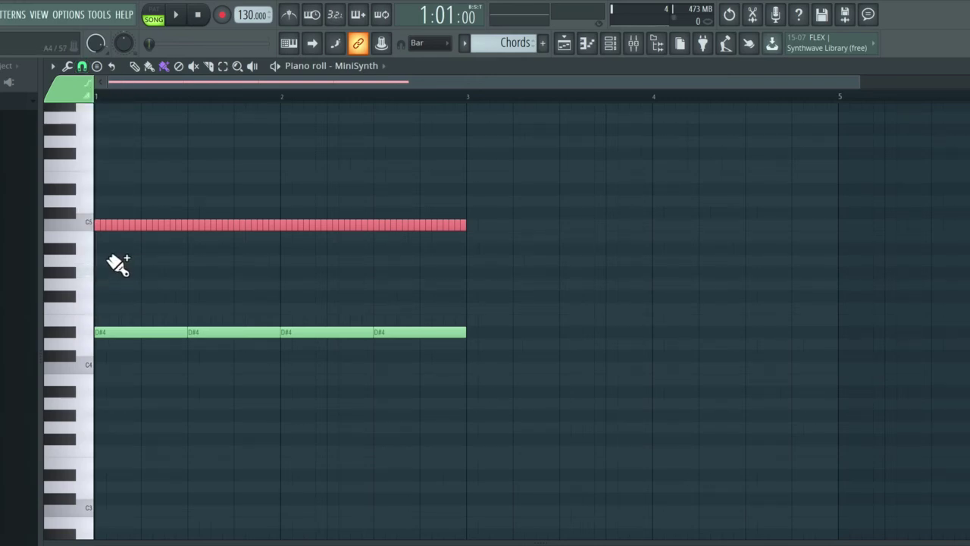
left_click_drag(108, 260, 408, 278)
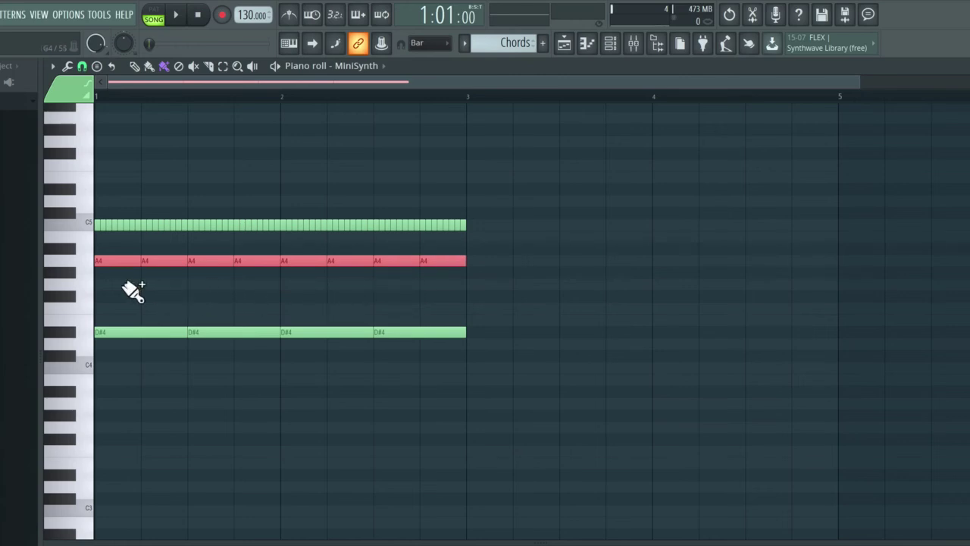
left_click(144, 334)
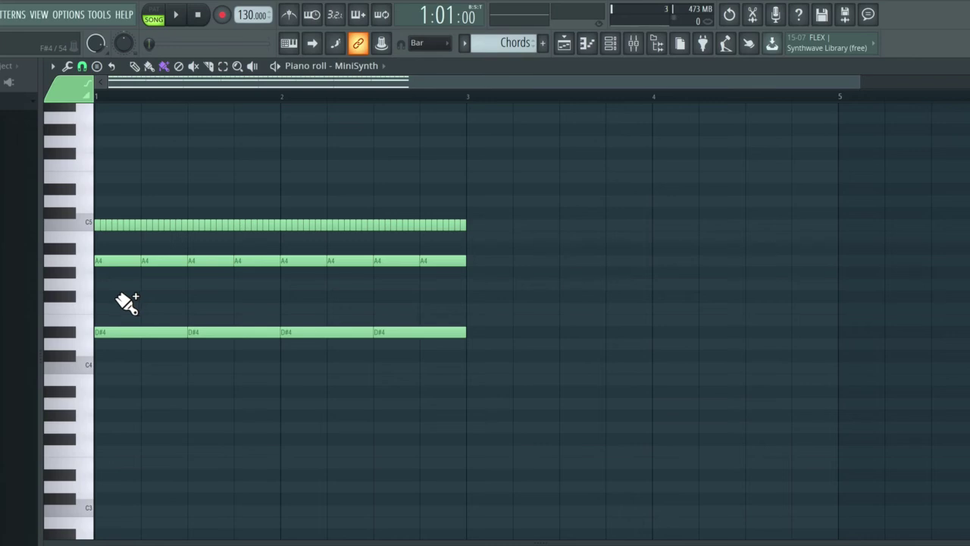
mouse_move(100, 295)
left_mouse_down()
mouse_move(250, 316)
mouse_move(442, 322)
left_mouse_up()
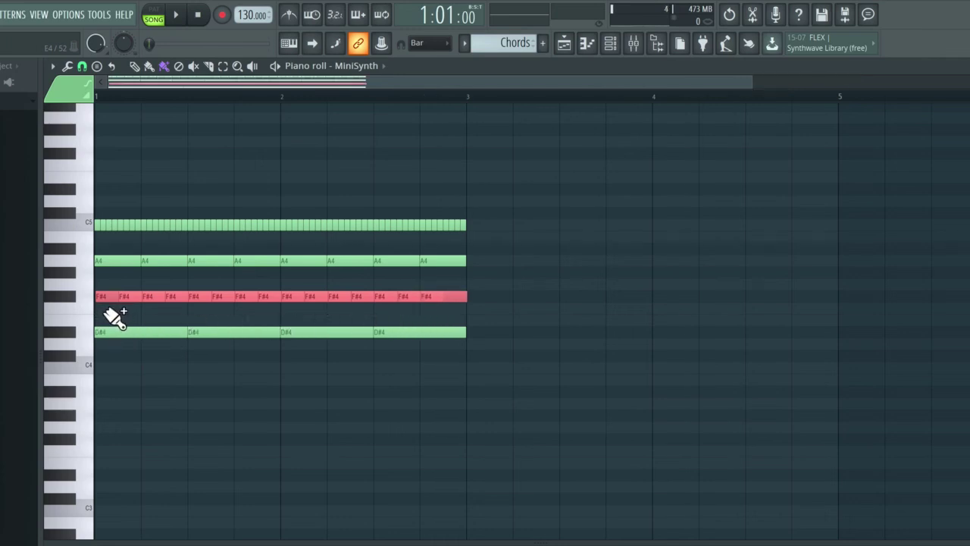
Step: Delete all the F#4, D#4, A4 and C5 notes in bars 1 and 2
right_click(479, 301)
mouse_move(480, 301)
left_mouse_down()
mouse_move(238, 292)
mouse_move(113, 306)
left_mouse_up()
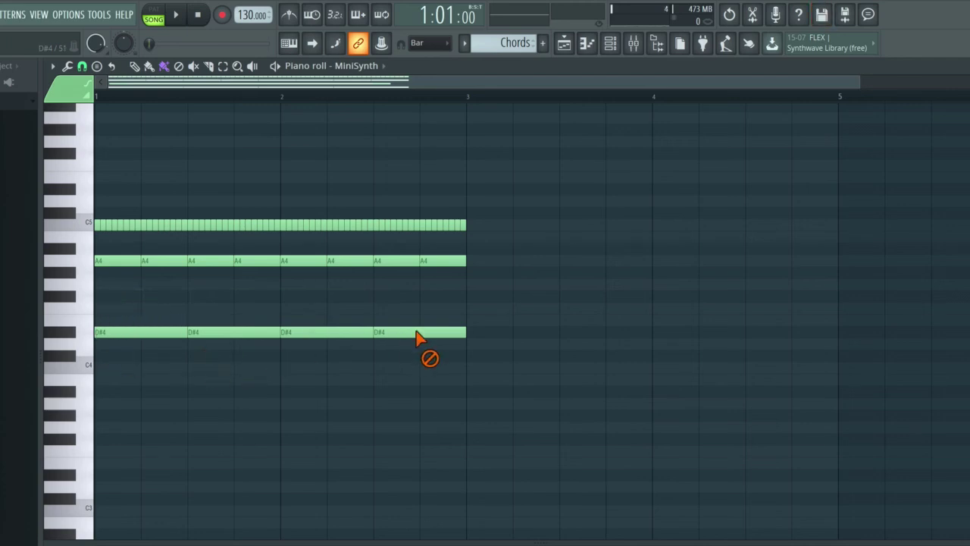
mouse_move(485, 336)
left_mouse_down()
mouse_move(278, 346)
mouse_move(102, 338)
left_mouse_up()
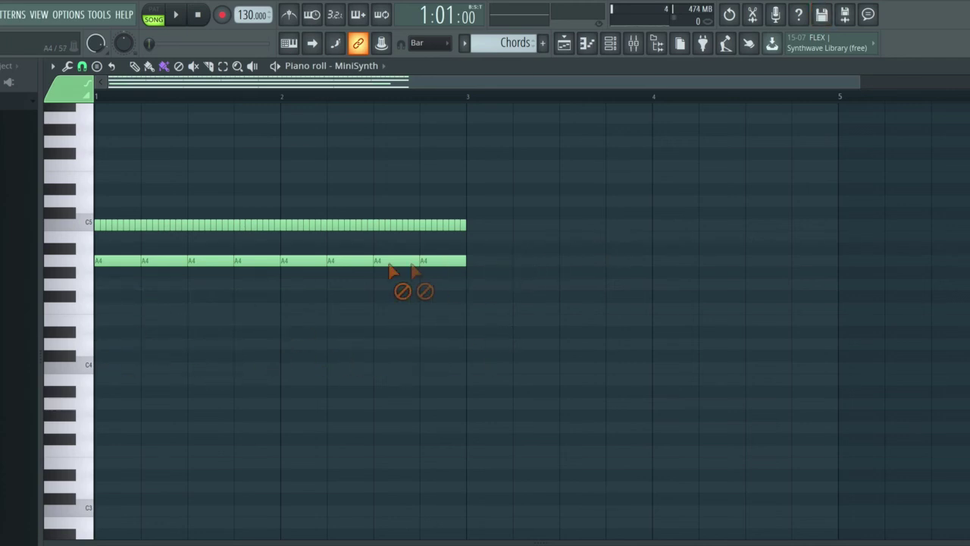
mouse_move(417, 267)
left_mouse_down()
mouse_move(429, 268)
mouse_move(103, 261)
left_mouse_up()
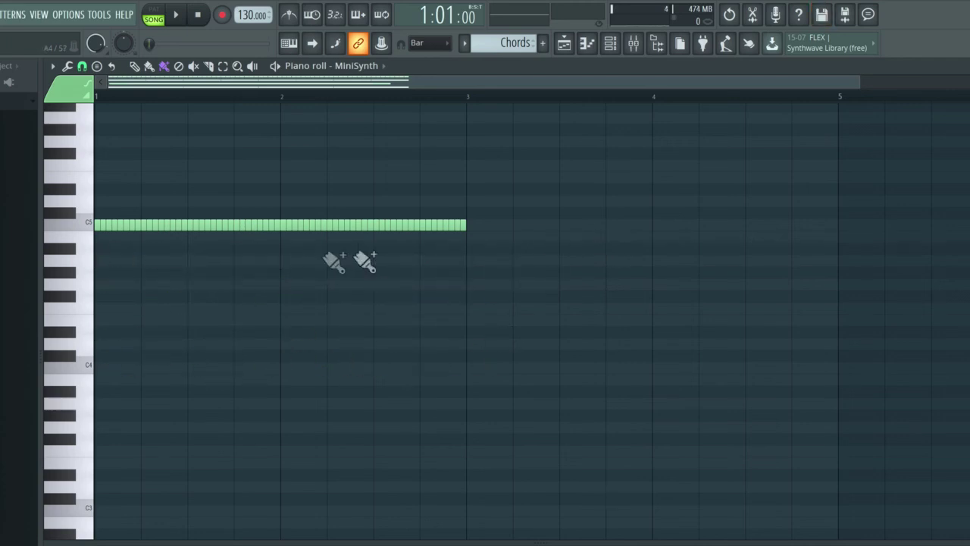
left_click_drag(480, 234, 98, 221)
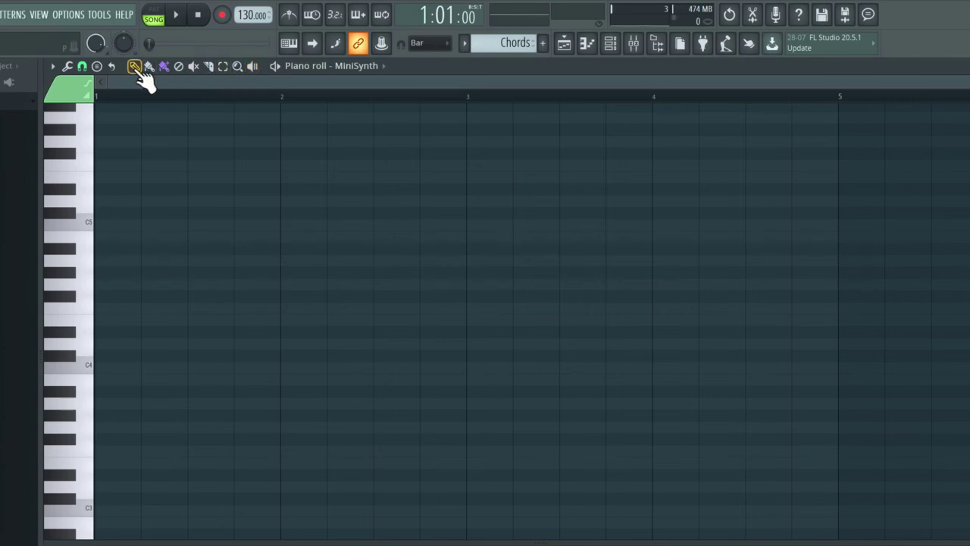
Step: Stamp a half-bar major chord rooted on A3 at the start of bar 1
left_click(97, 68)
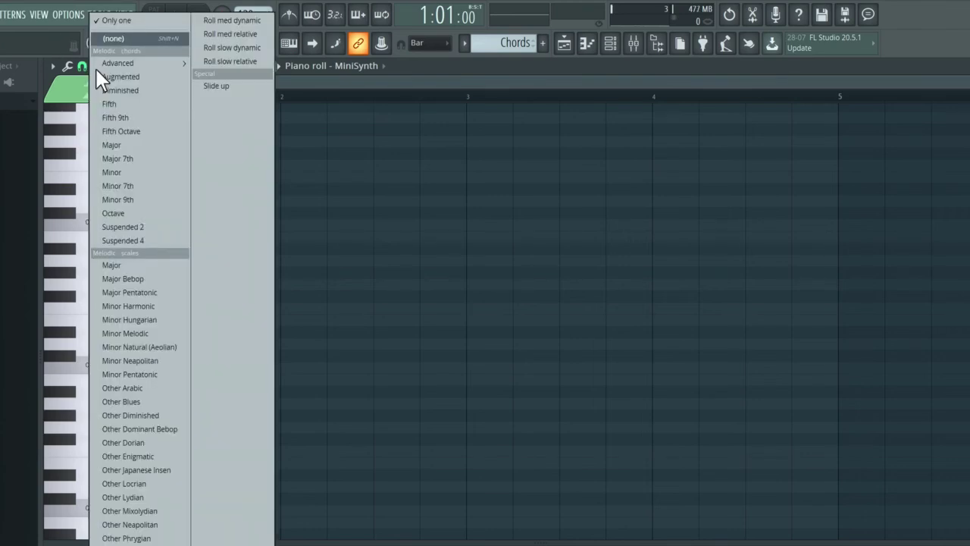
mouse_move(144, 59)
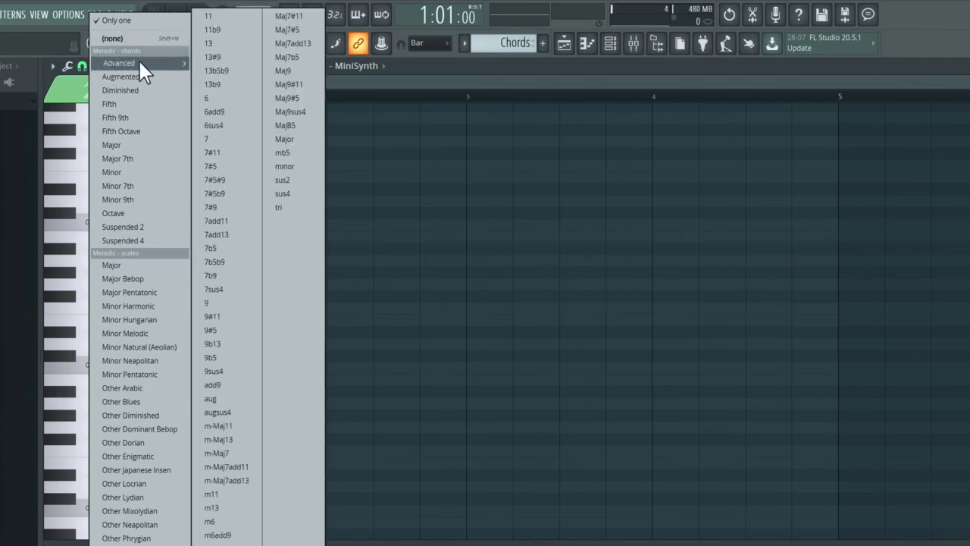
left_click(136, 78)
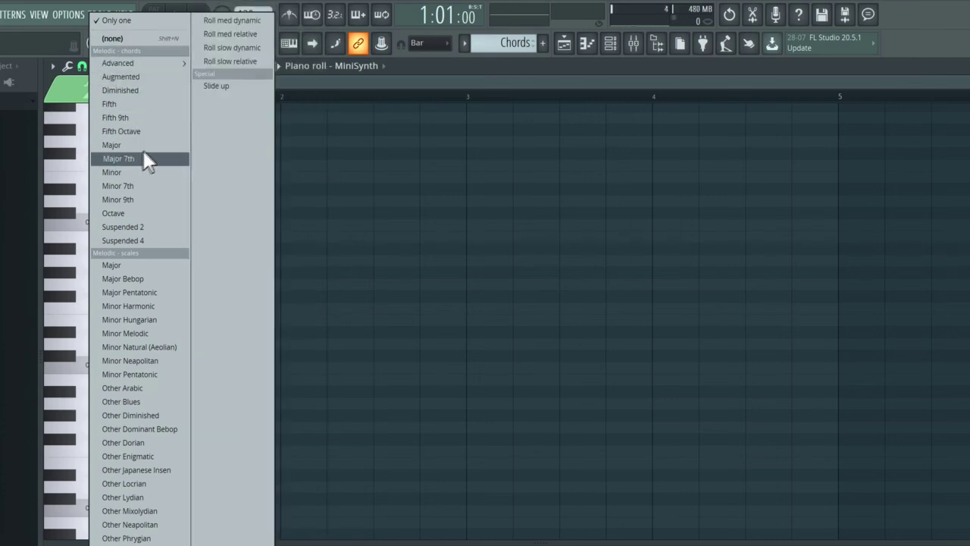
left_click(147, 146)
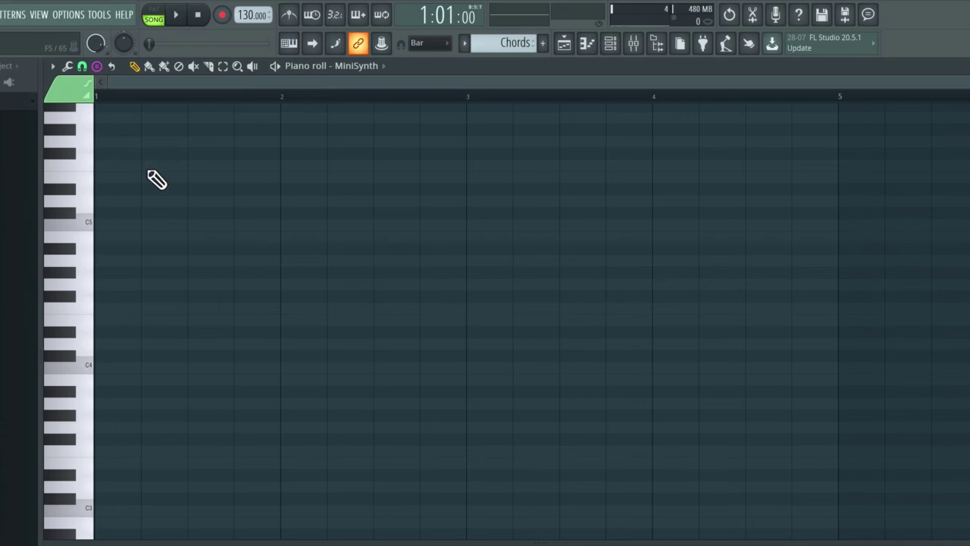
left_click(103, 401)
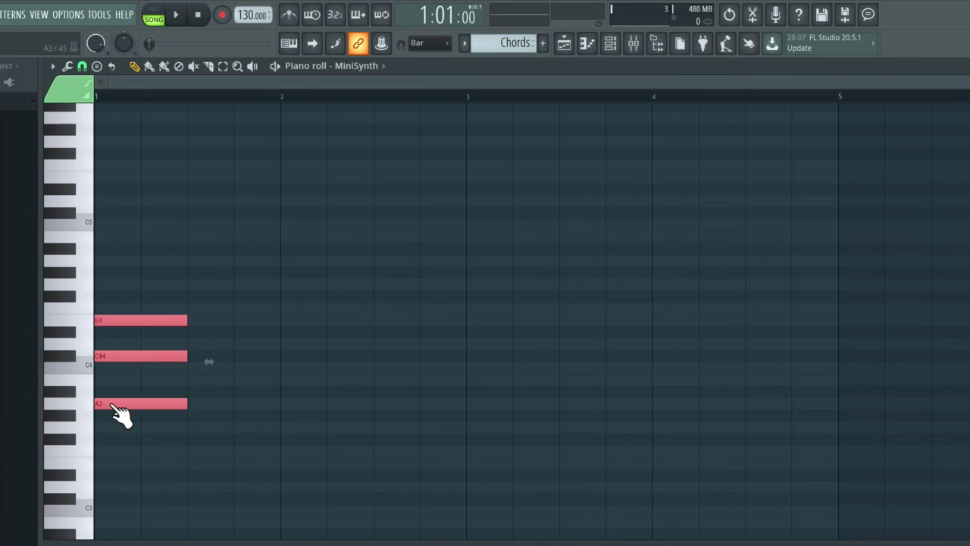
left_click_drag(123, 402, 179, 401)
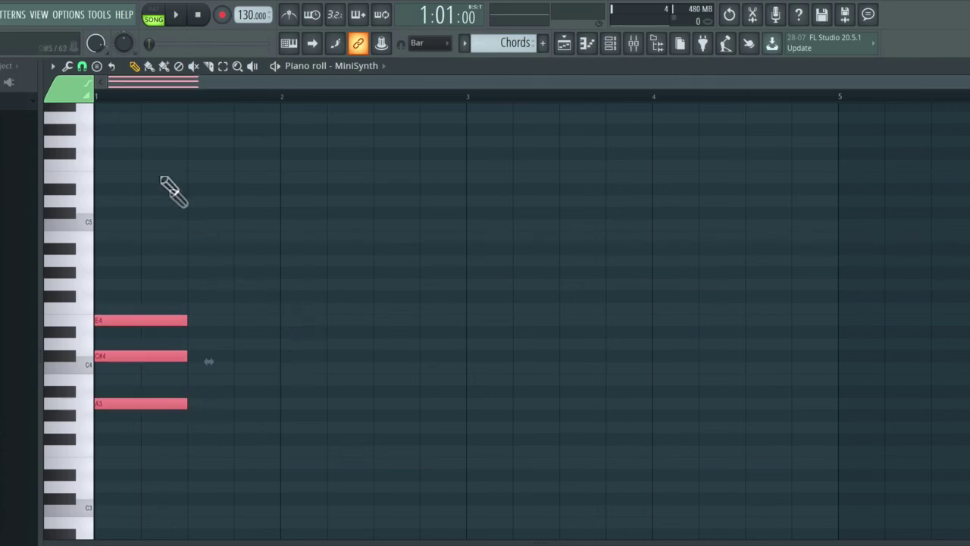
Step: Stamp a half-bar minor chord rooted on A3 at beat 4 of bar 1
left_click(99, 68)
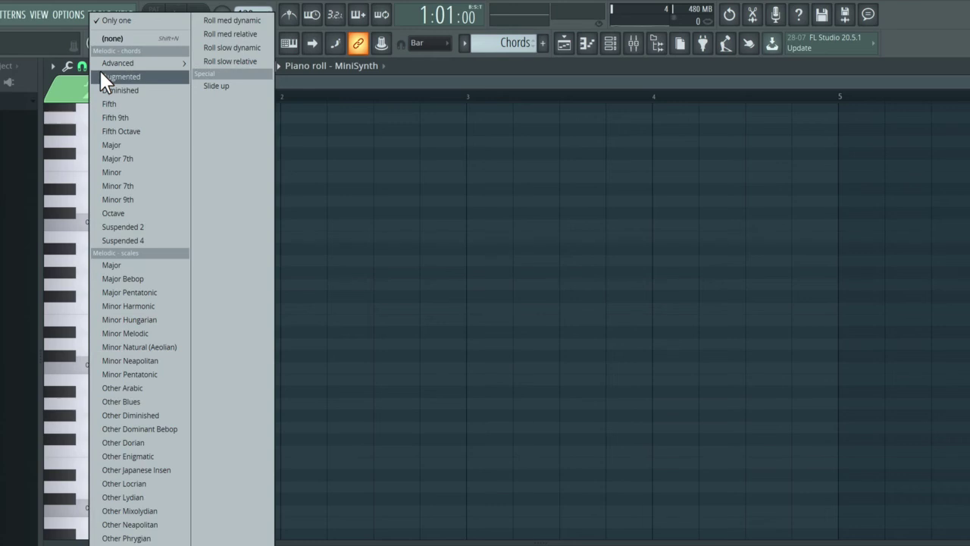
left_click(136, 172)
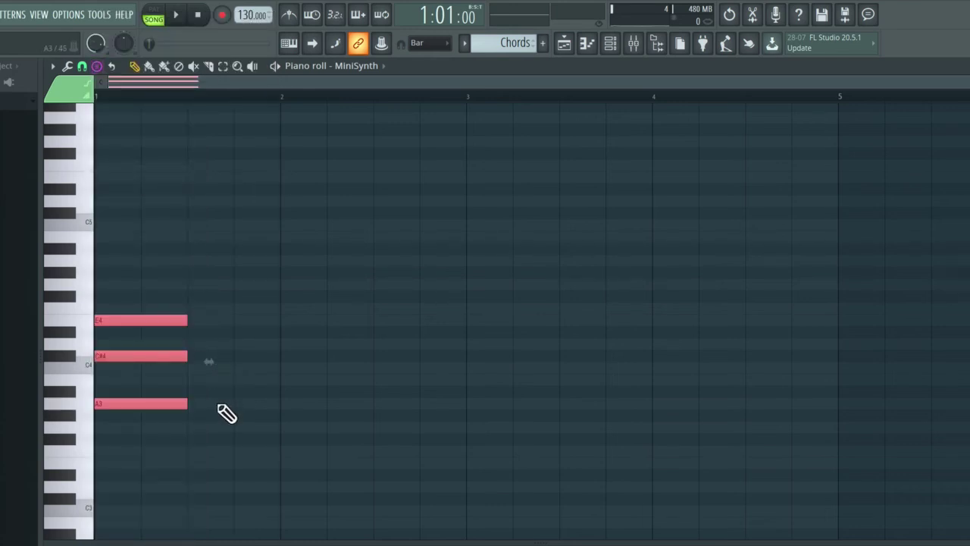
left_click(218, 404)
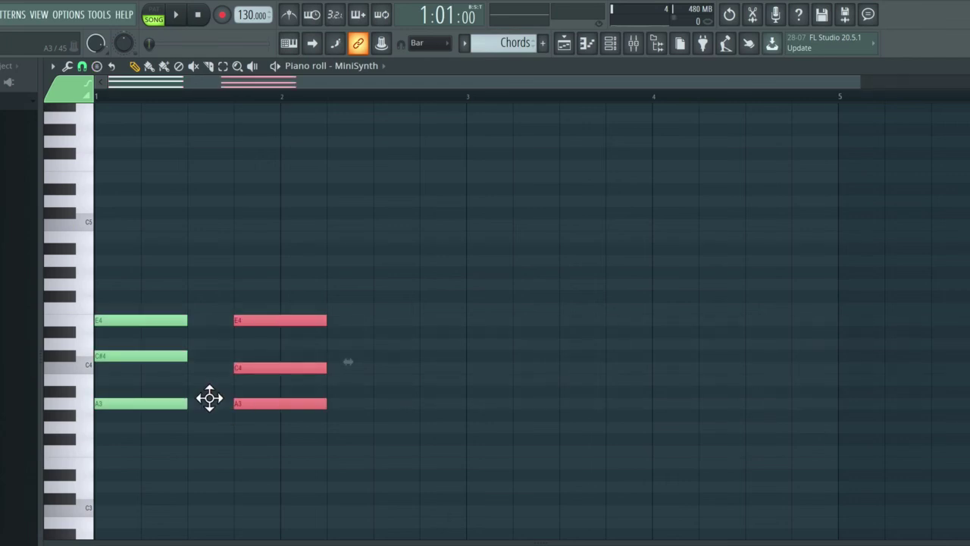
Step: Delete the major and minor chords and reset the chord stamp to none
right_click(267, 403)
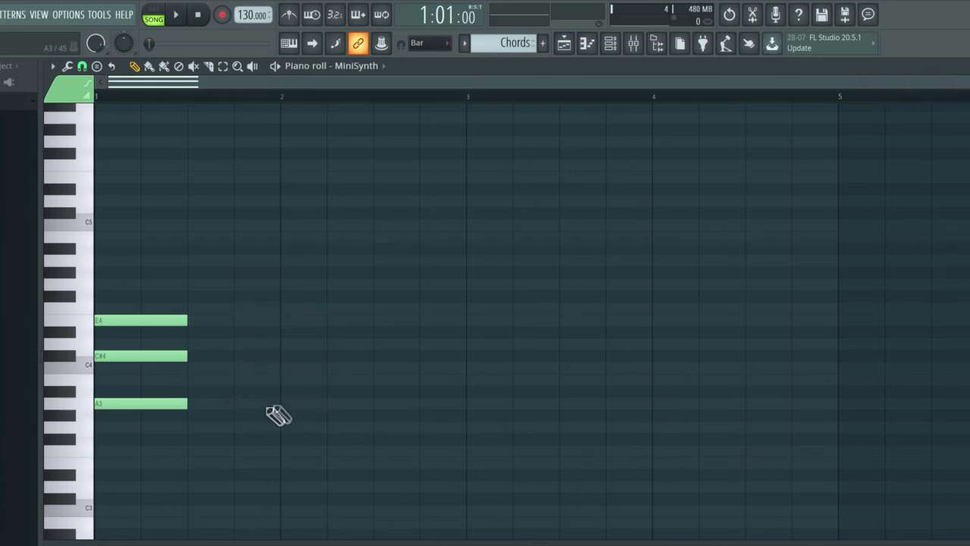
right_click(144, 401)
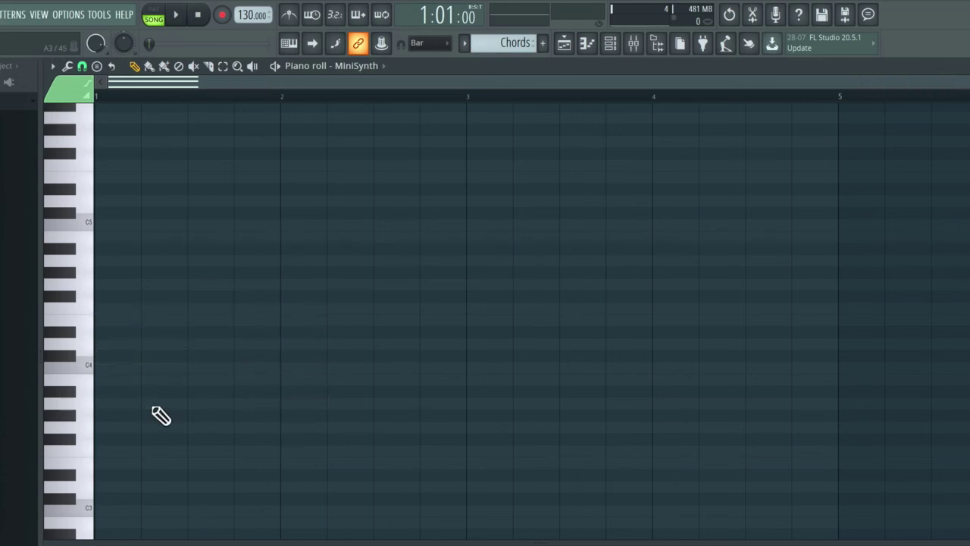
left_click(82, 66)
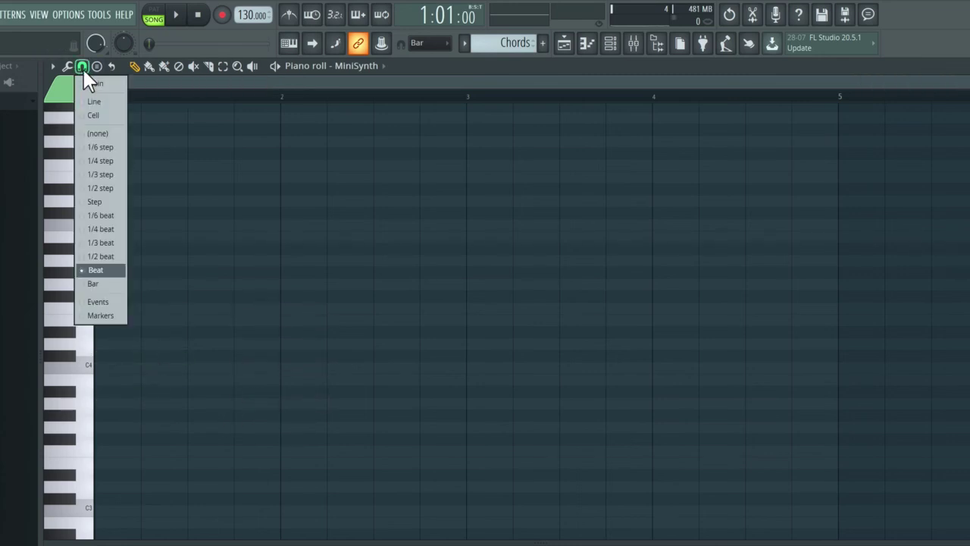
left_click(97, 68)
left_click(97, 67)
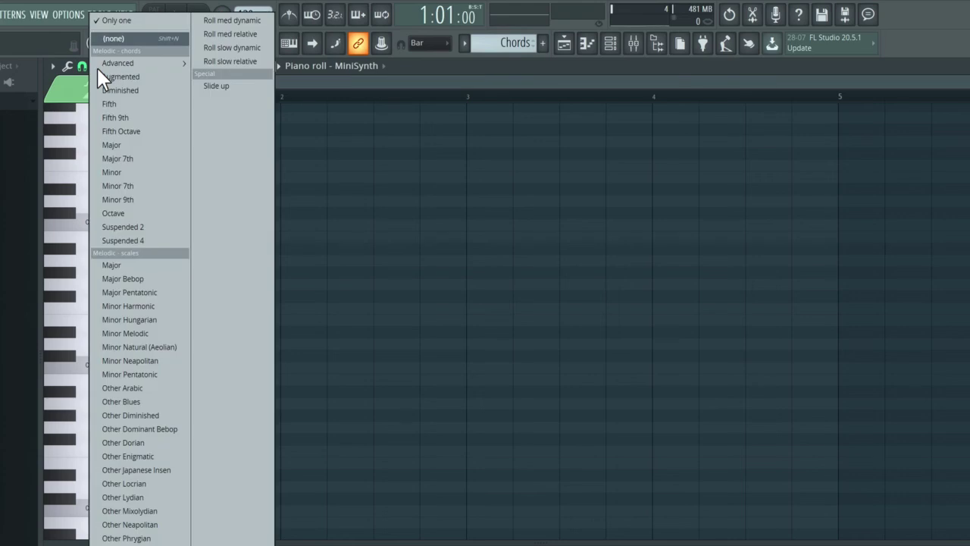
left_click(112, 38)
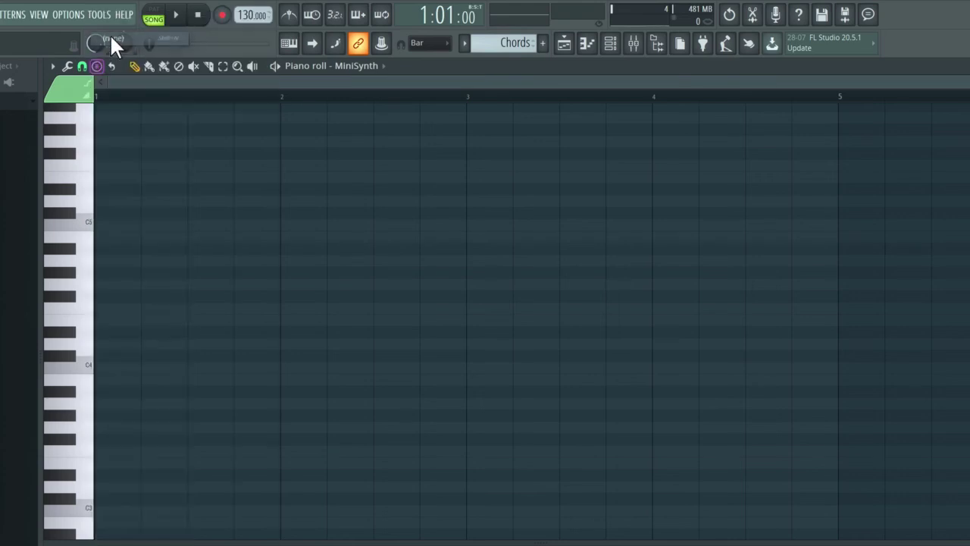
Step: Draw a one-bar chord of C4, E4 and A4 in bar 1
left_click(99, 368)
left_click_drag(178, 367, 263, 366)
left_click(110, 320)
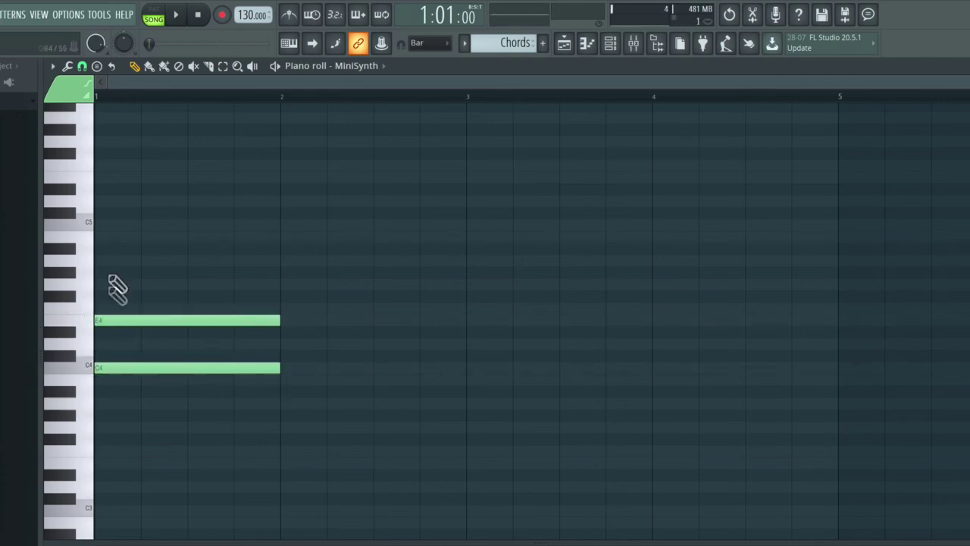
left_click(99, 284)
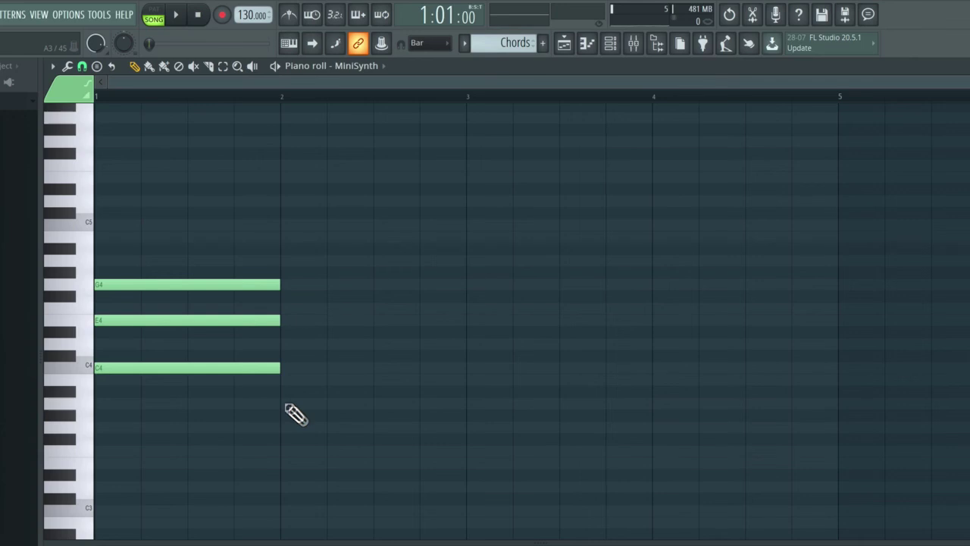
left_click_drag(147, 280, 147, 257)
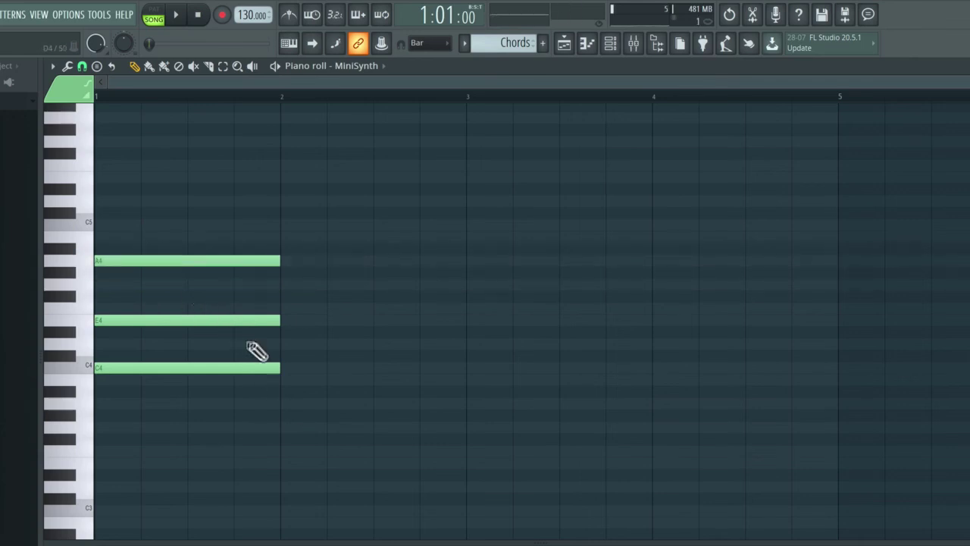
Step: Draw a one-bar chord of A3, D4, G4 and B4 in bar 2
left_click_drag(299, 404, 283, 400)
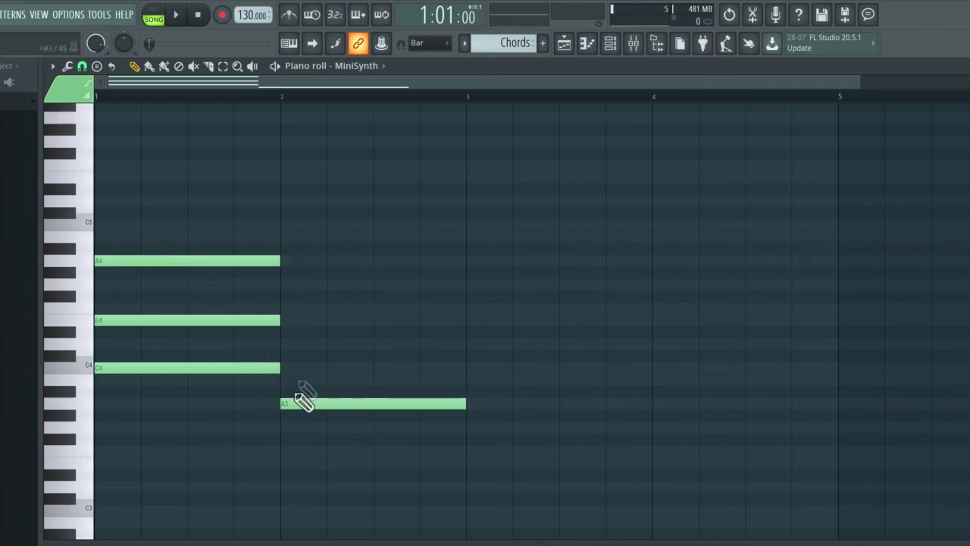
left_click(296, 345)
left_click(281, 283)
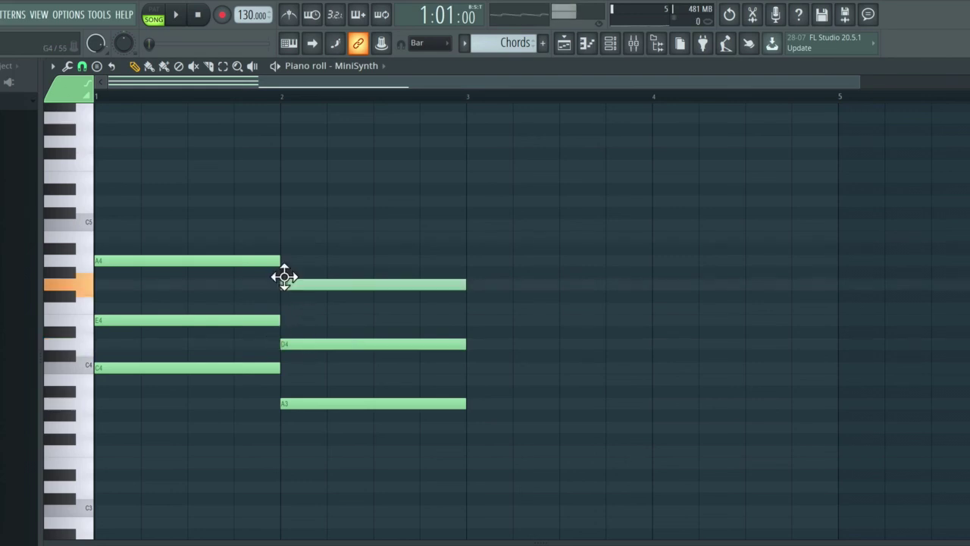
left_click(282, 235)
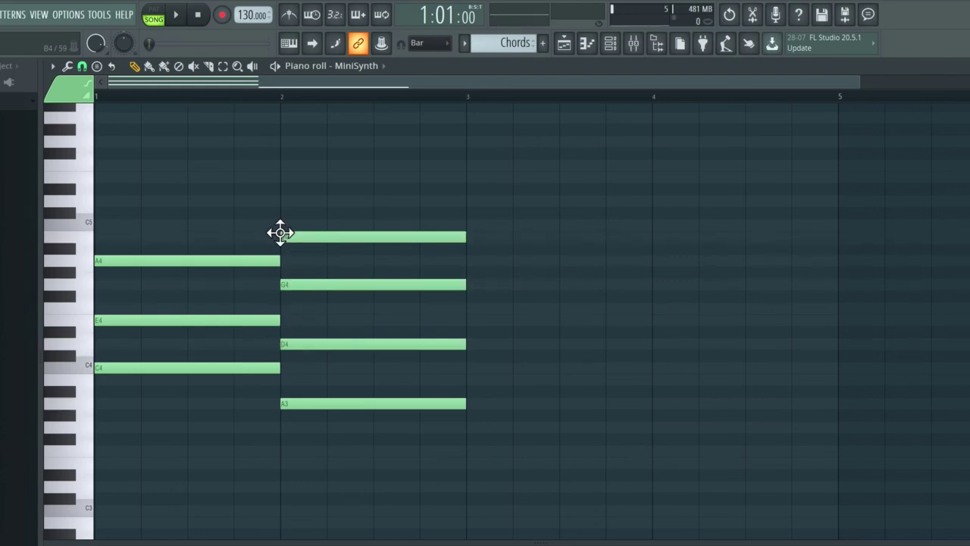
Step: Duplicate the bar 2 chord into bar 3 and rework the copy into G3, C4 and E4
left_click_drag(414, 432, 318, 216)
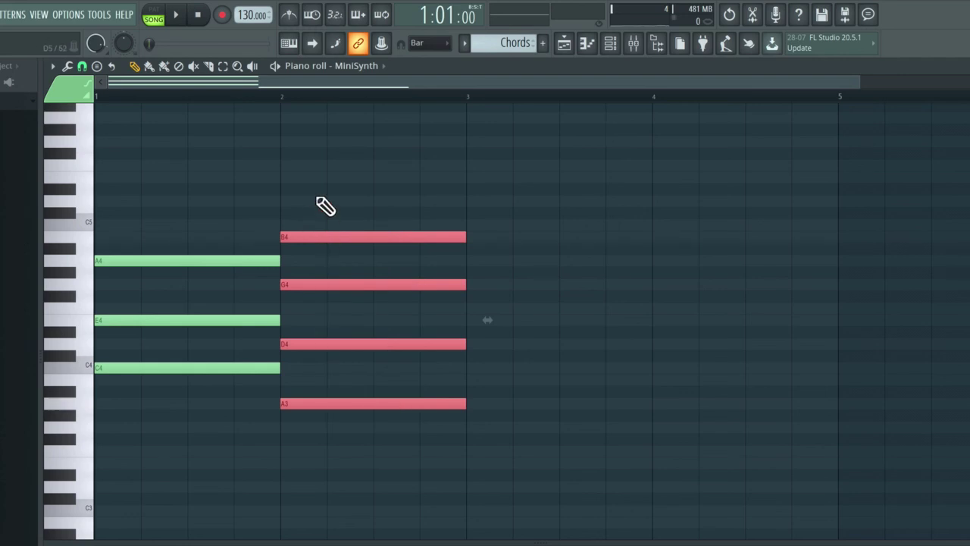
key("ctrl+b")
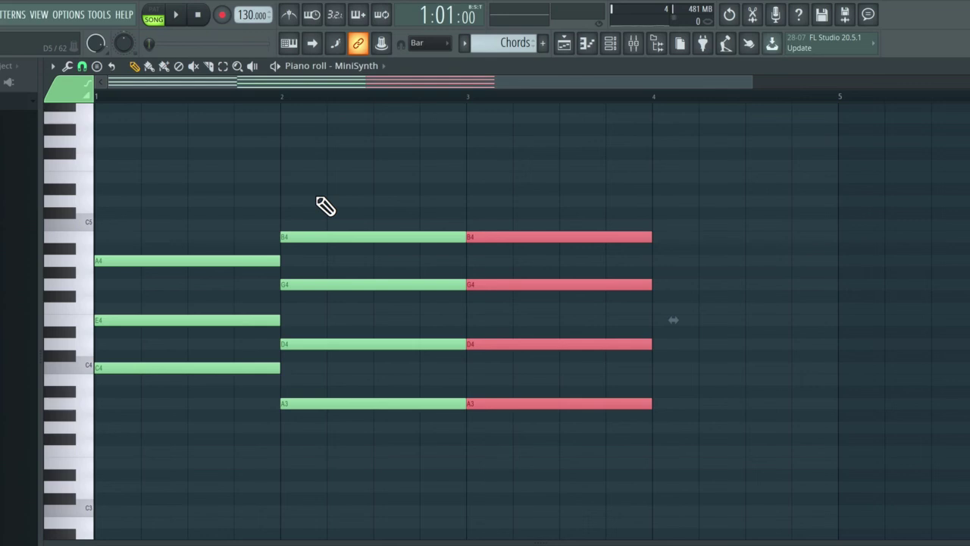
key("ctrl+d")
right_click(530, 237)
left_click_drag(523, 255, 510, 427)
key("ctrl+d")
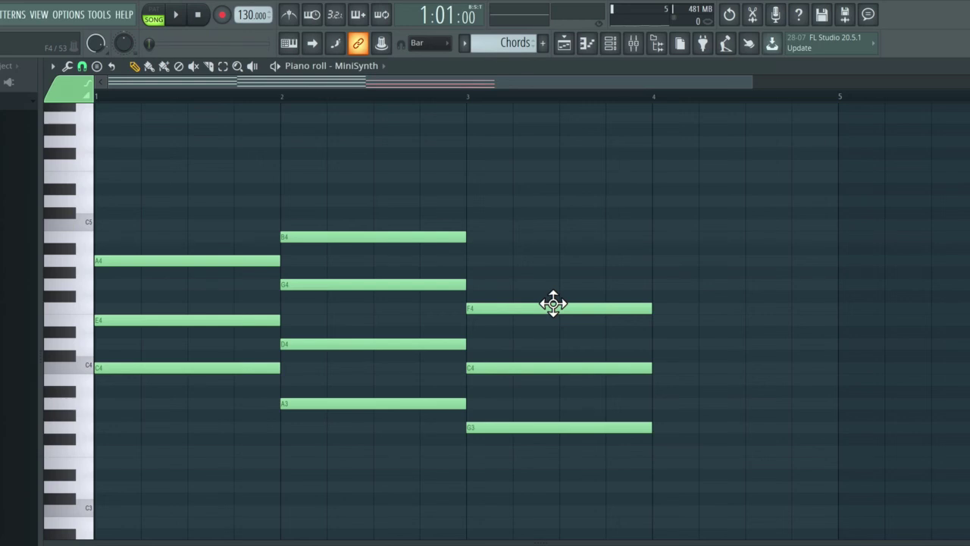
left_click_drag(552, 303, 550, 318)
Step: Duplicate the bar 3 chord into bar 4 and move its notes to B3, D4 and G4
left_click_drag(635, 457, 604, 290)
key("ctrl+b")
left_click_drag(712, 424, 709, 373)
left_click(725, 309)
left_click_drag(704, 318, 704, 342)
left_click_drag(691, 265, 689, 281)
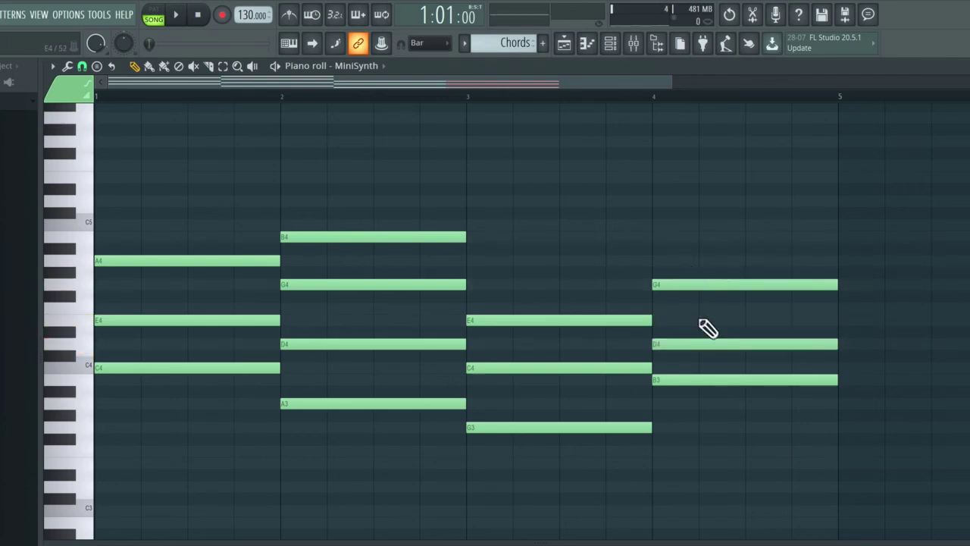
Step: Switch playback to pattern mode, and play and stop the four-bar chord progression
left_click(156, 15)
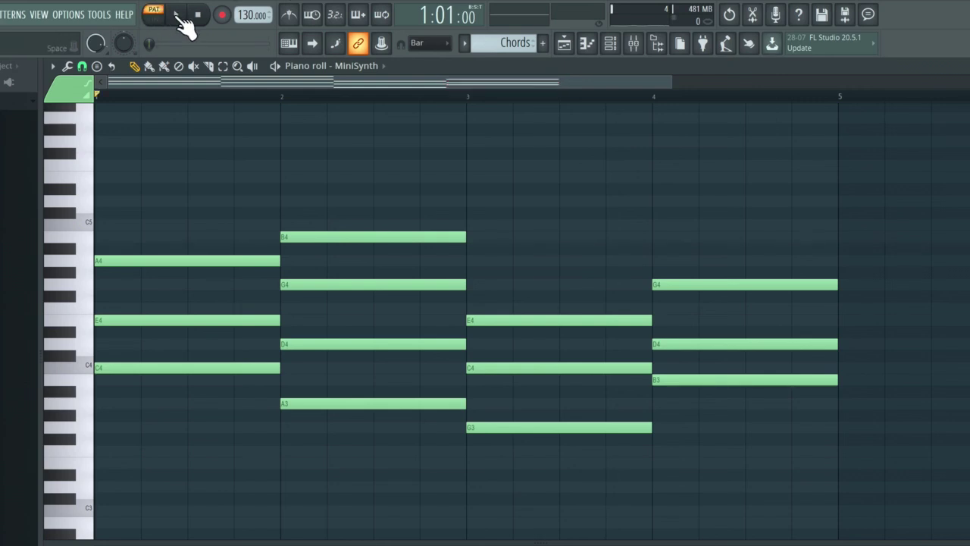
left_click(179, 15)
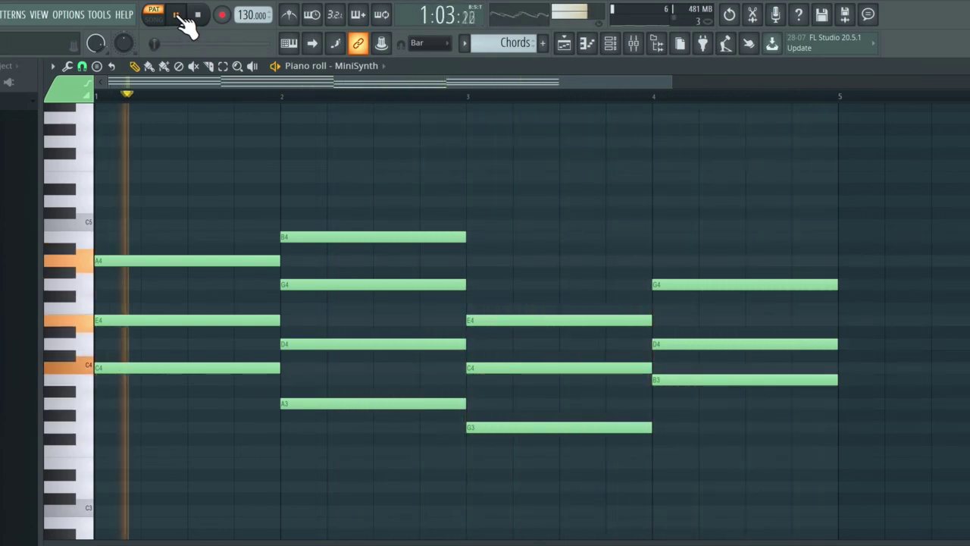
left_click(200, 16)
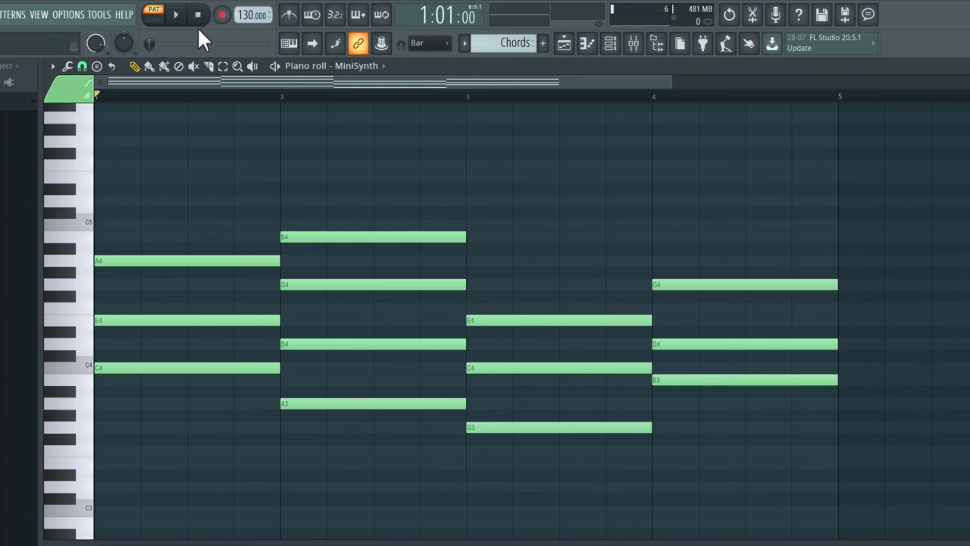